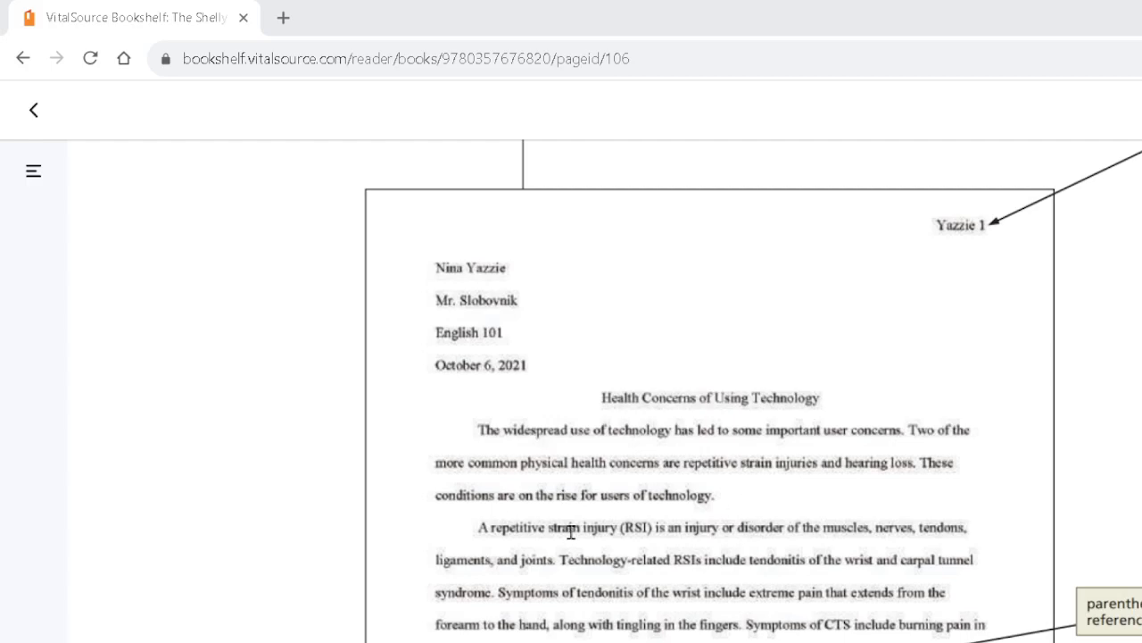
Examine the sample MLA research paper in the textbook, including its heading, body paragraphs, parenthetical references, footnote and works cited list
scroll(571, 531, "down", 2)
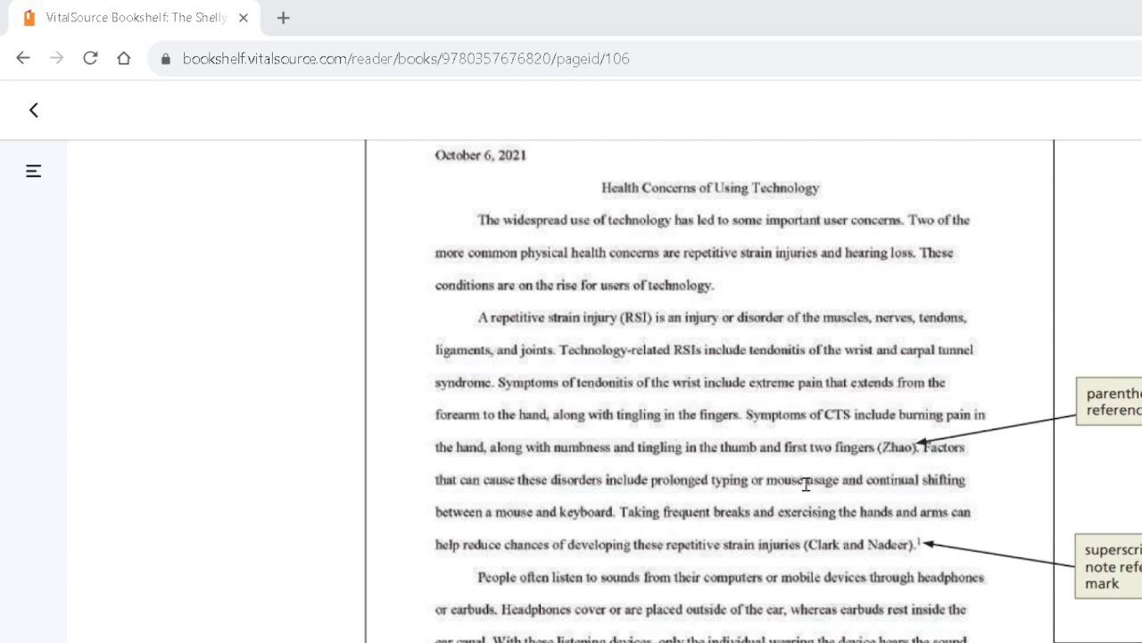
scroll(950, 544, "down", 1)
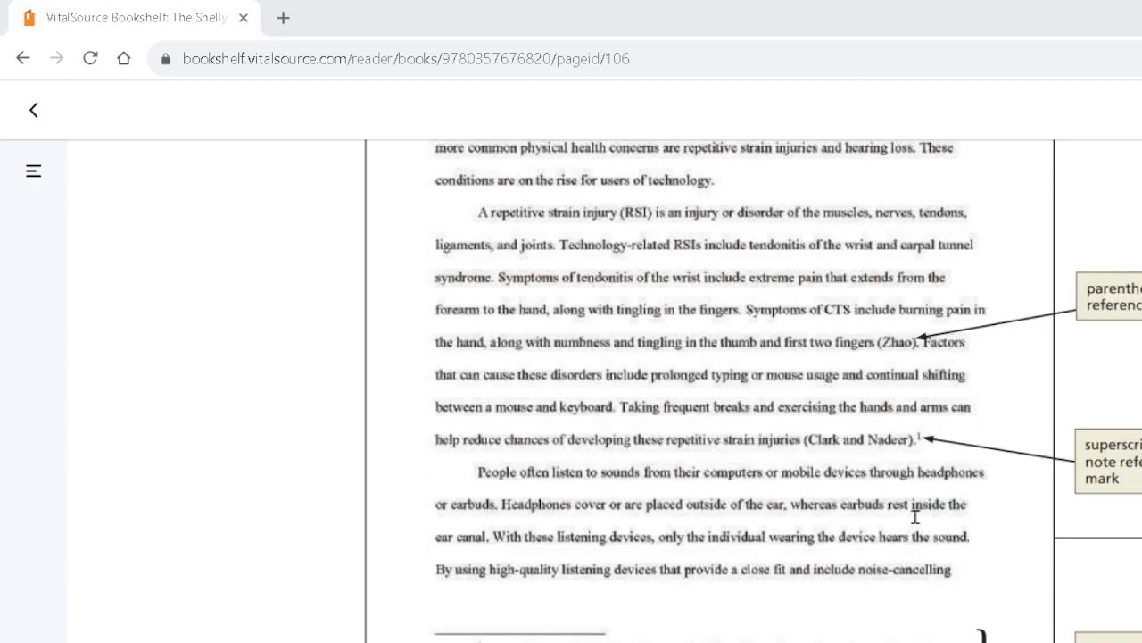
scroll(915, 516, "up", 8)
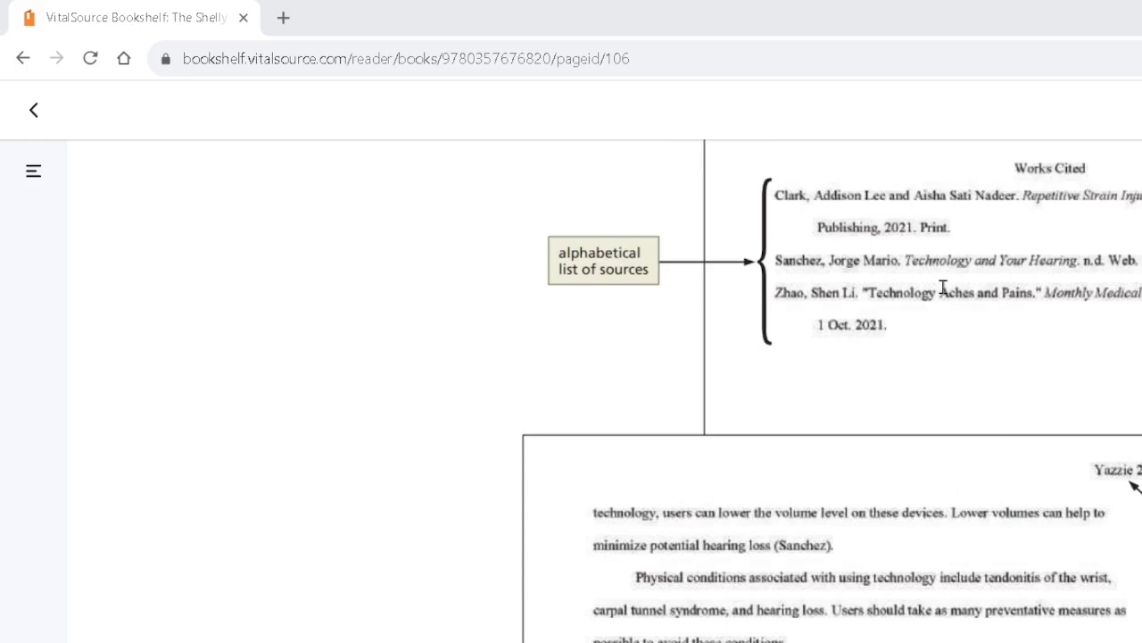
scroll(944, 287, "up", 1)
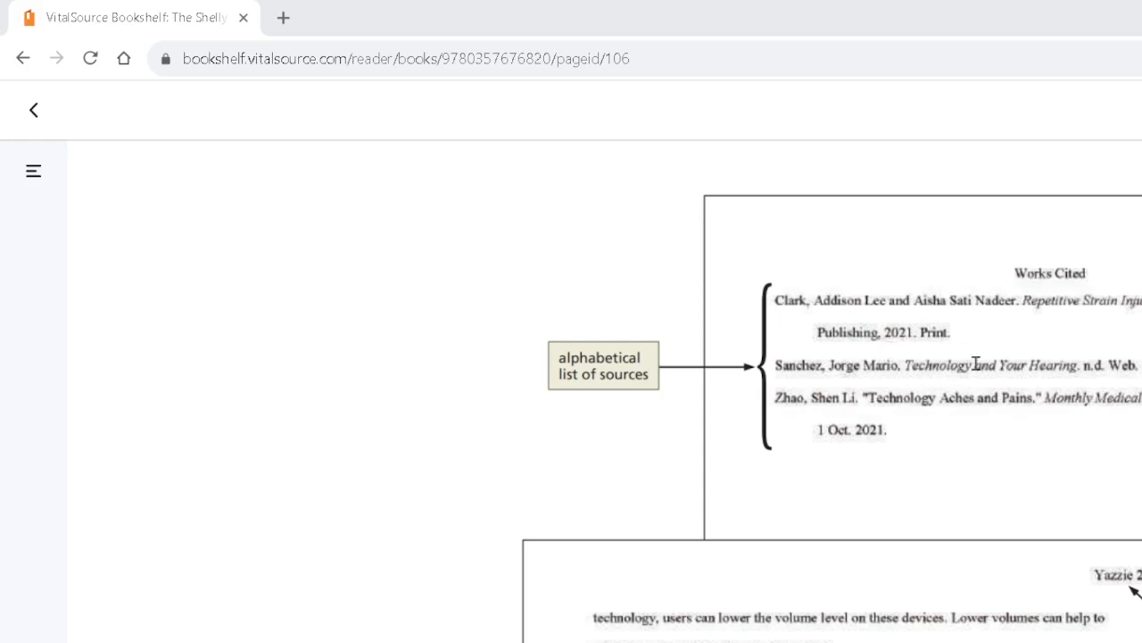
scroll(982, 377, "down", 4)
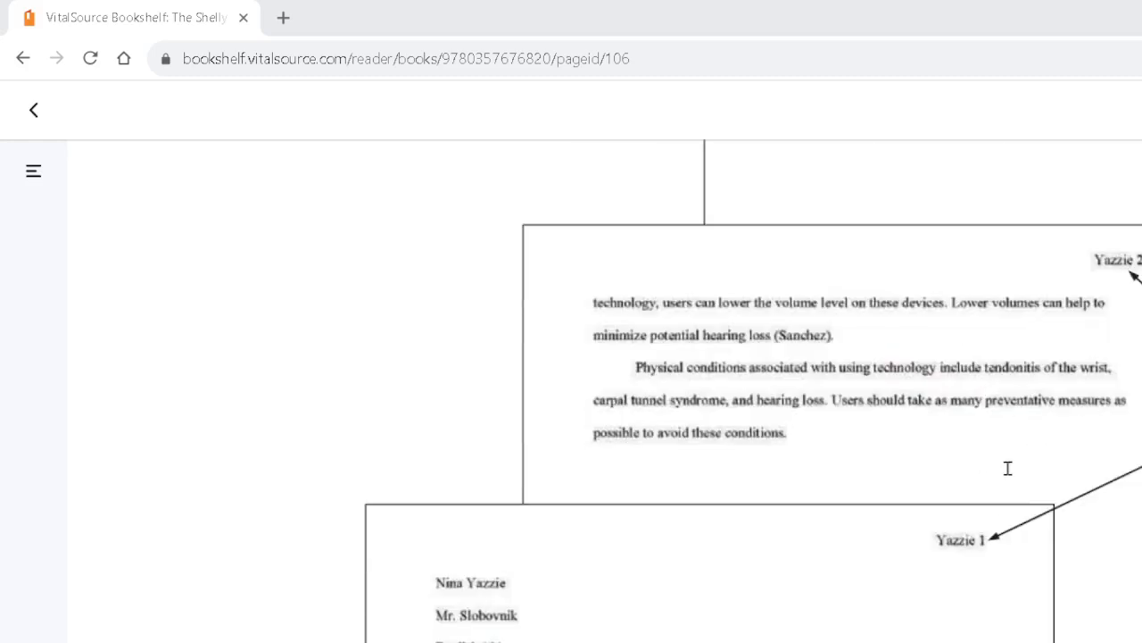
scroll(971, 452, "down", 3)
scroll(972, 451, "down", 2)
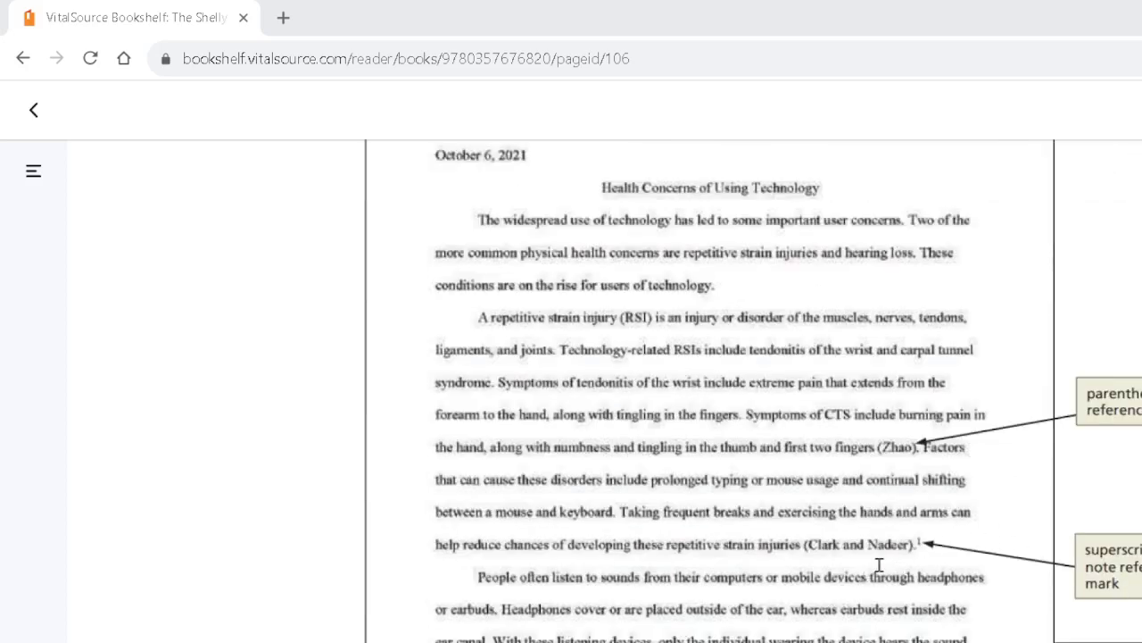
scroll(877, 562, "down", 1)
scroll(873, 559, "up", 3)
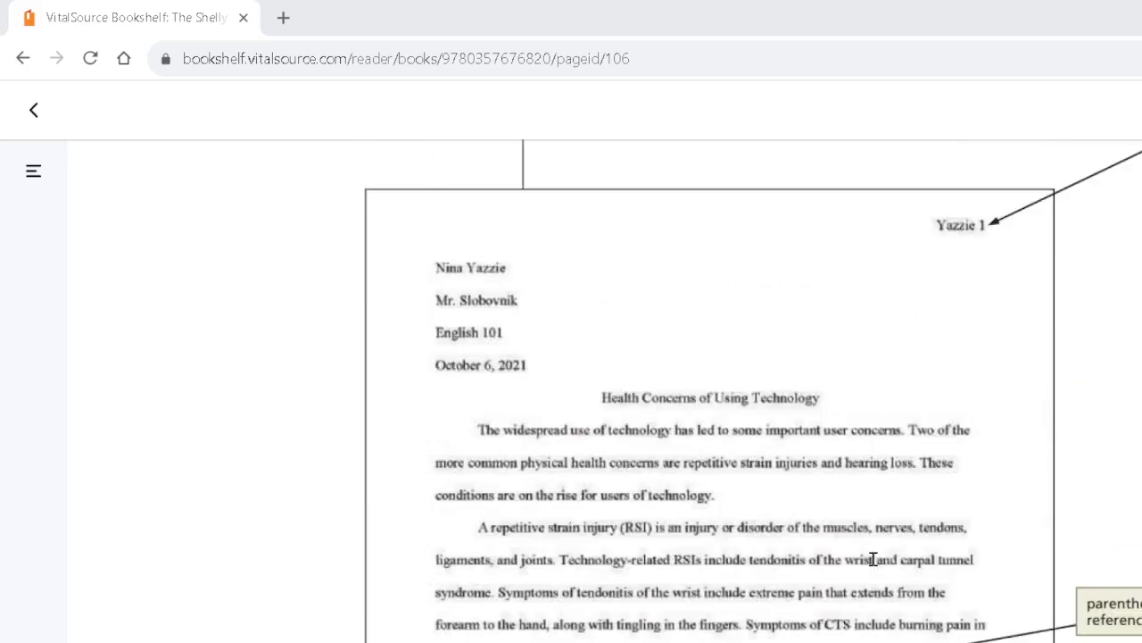
scroll(874, 559, "up", 6)
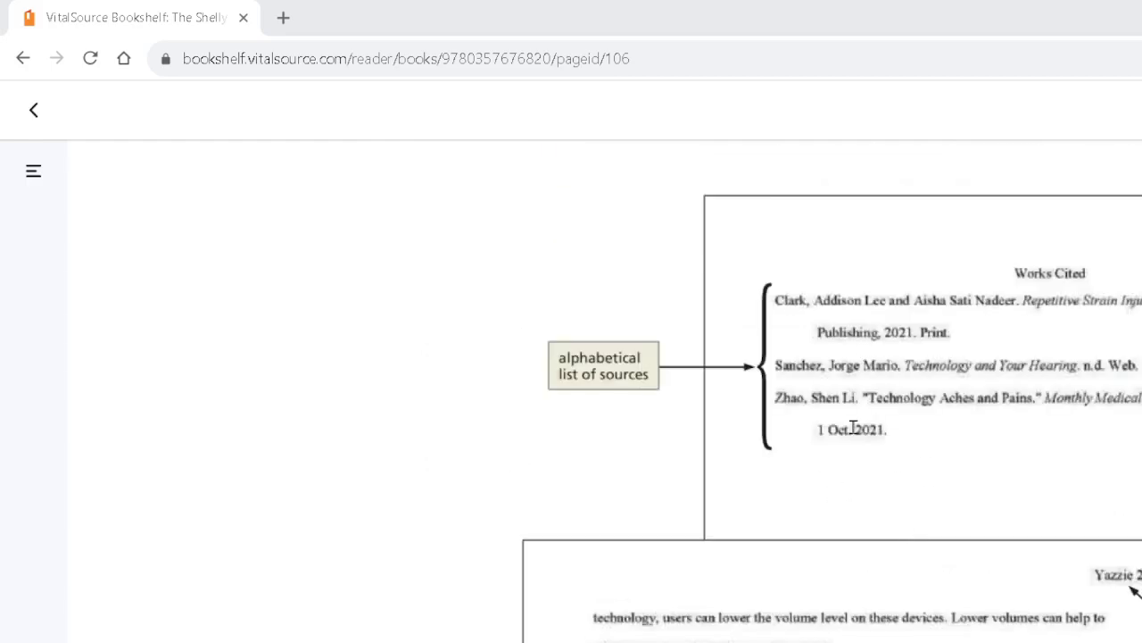
scroll(879, 410, "down", 10)
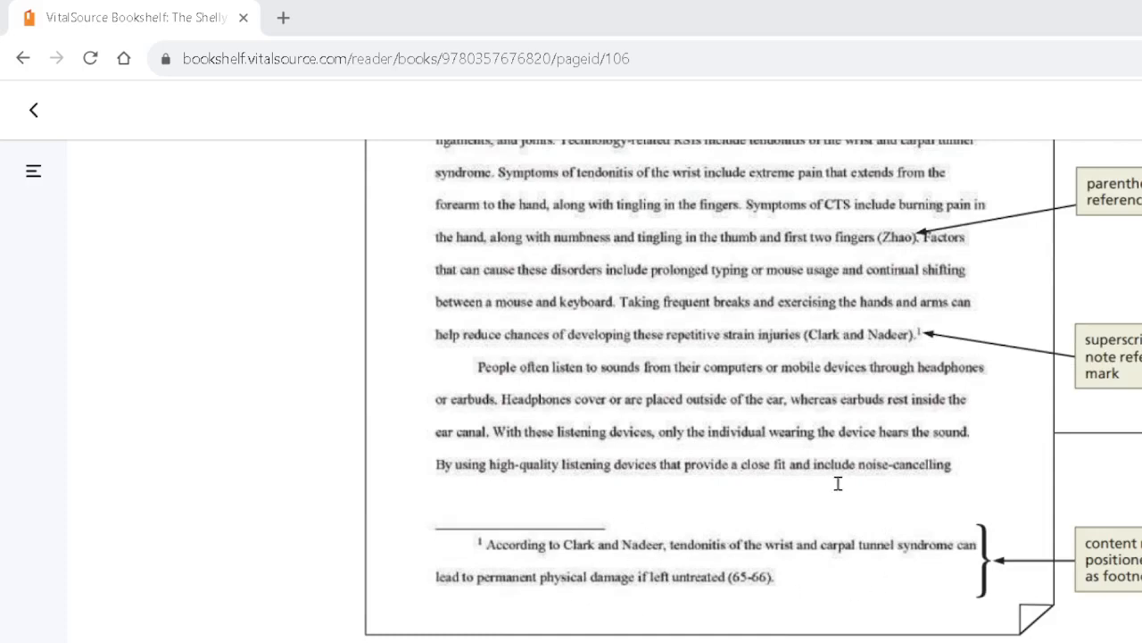
scroll(830, 399, "up", 7)
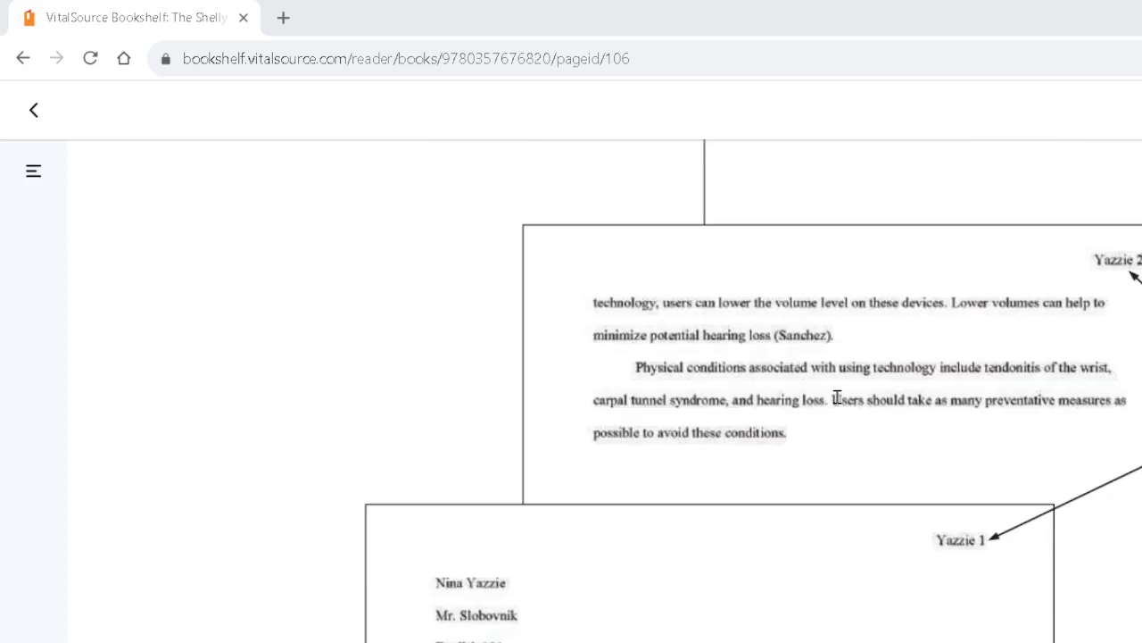
scroll(837, 399, "up", 3)
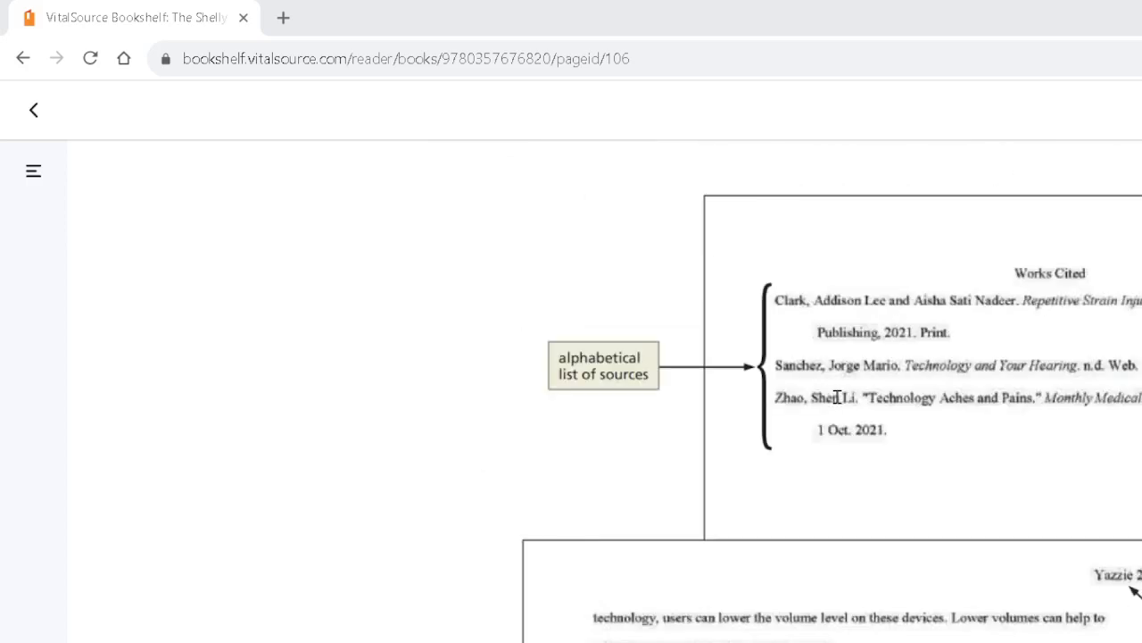
scroll(865, 410, "down", 8)
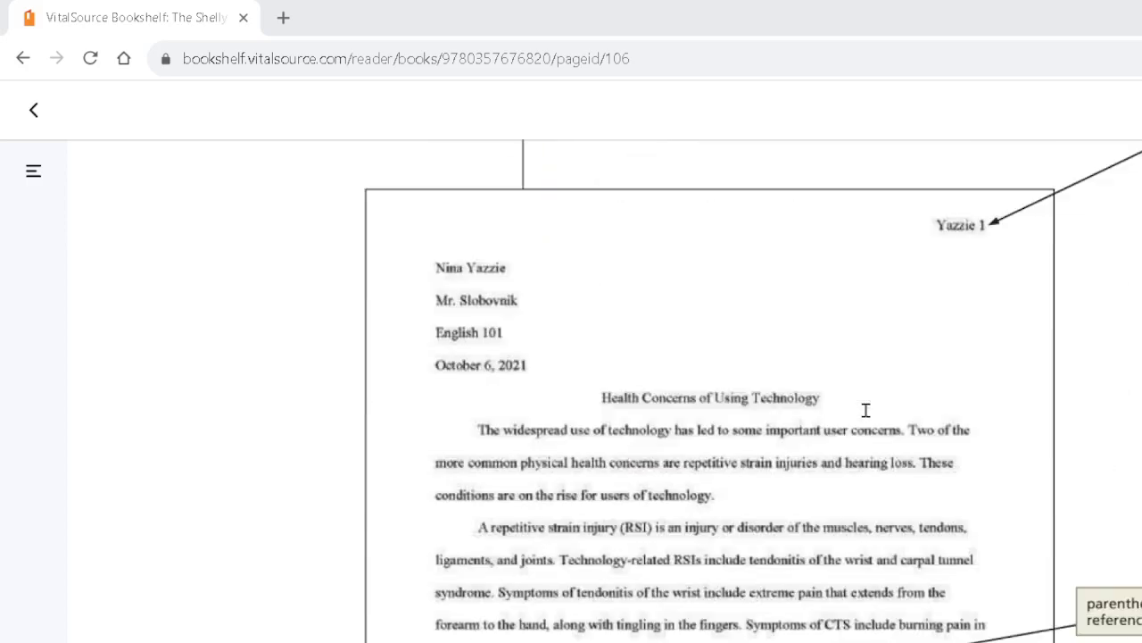
scroll(866, 412, "down", 1)
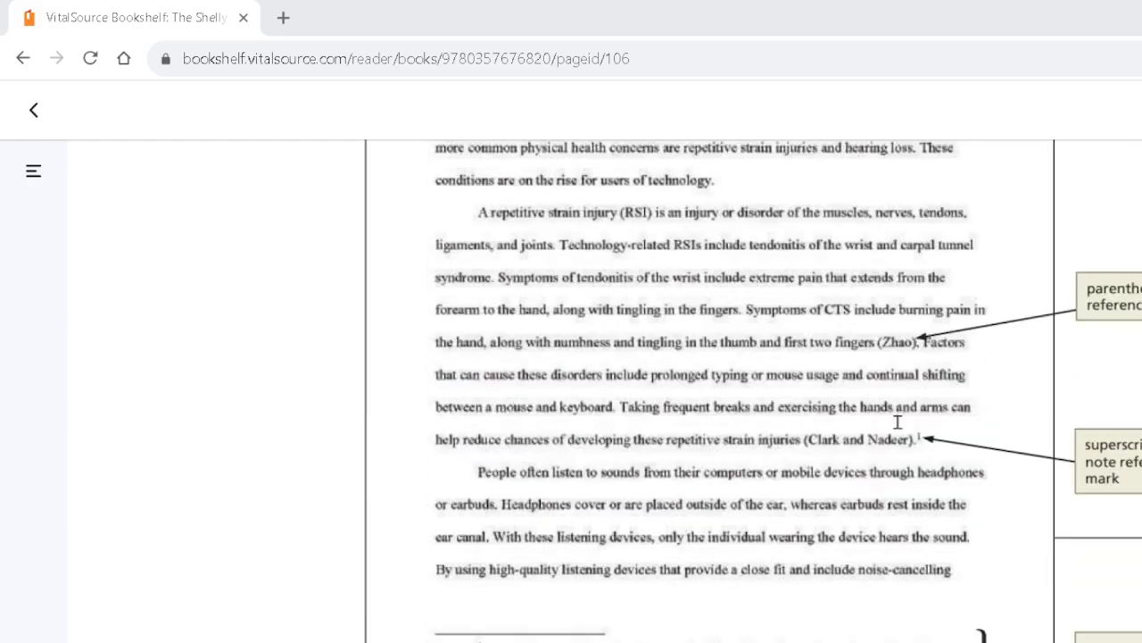
scroll(952, 432, "up", 2)
scroll(951, 432, "up", 8)
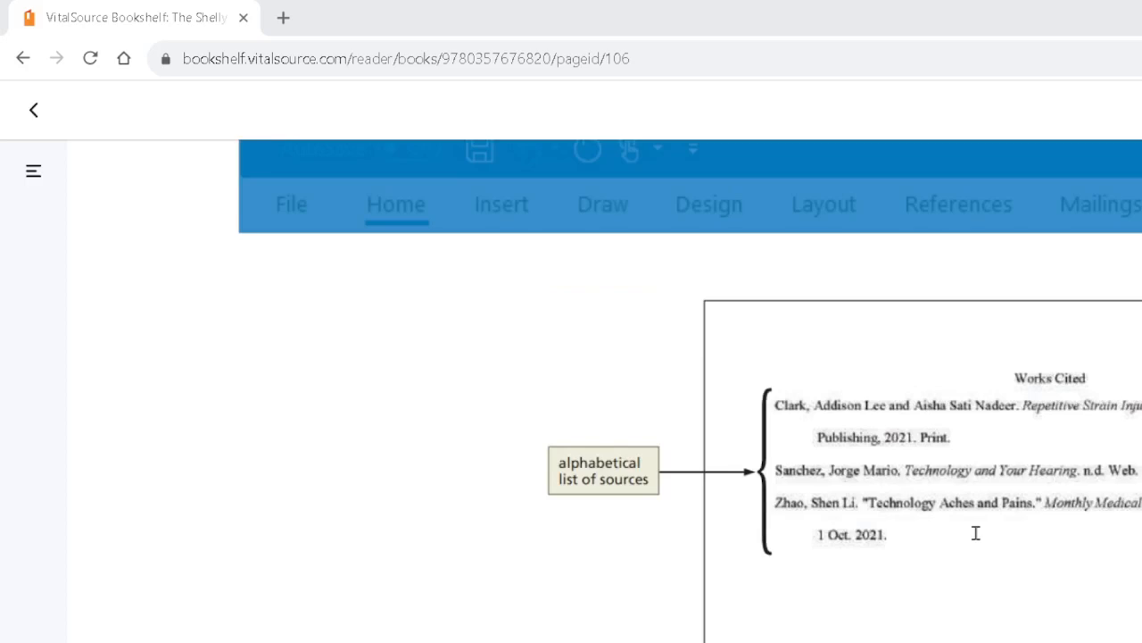
scroll(976, 533, "down", 8)
scroll(976, 533, "up", 2)
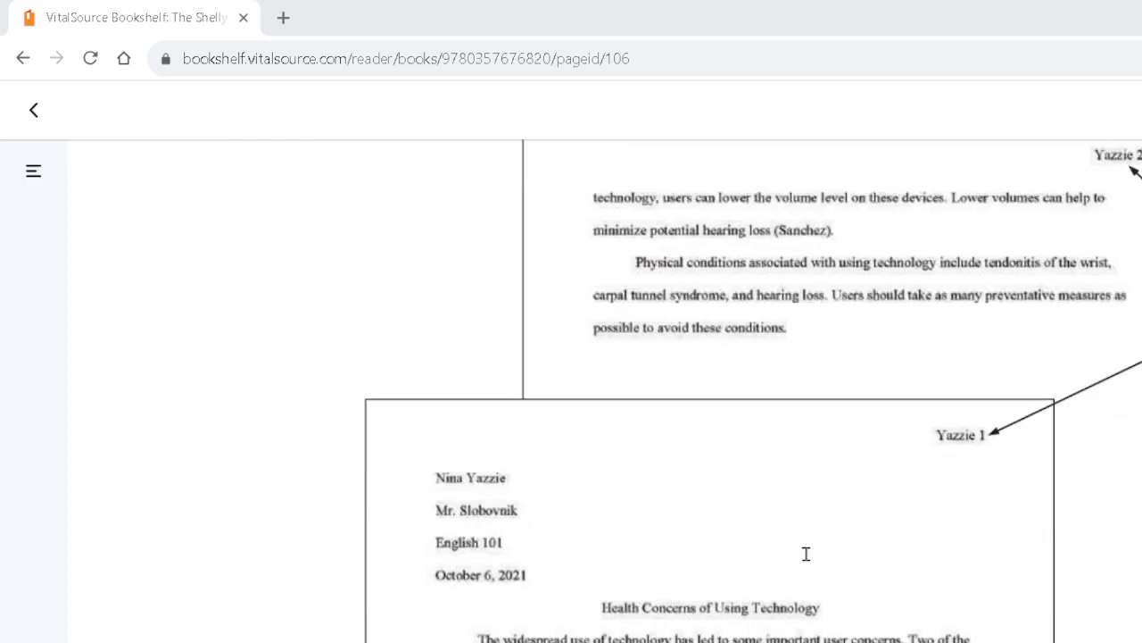
scroll(875, 502, "down", 4)
scroll(882, 505, "up", 4)
scroll(882, 505, "up", 5)
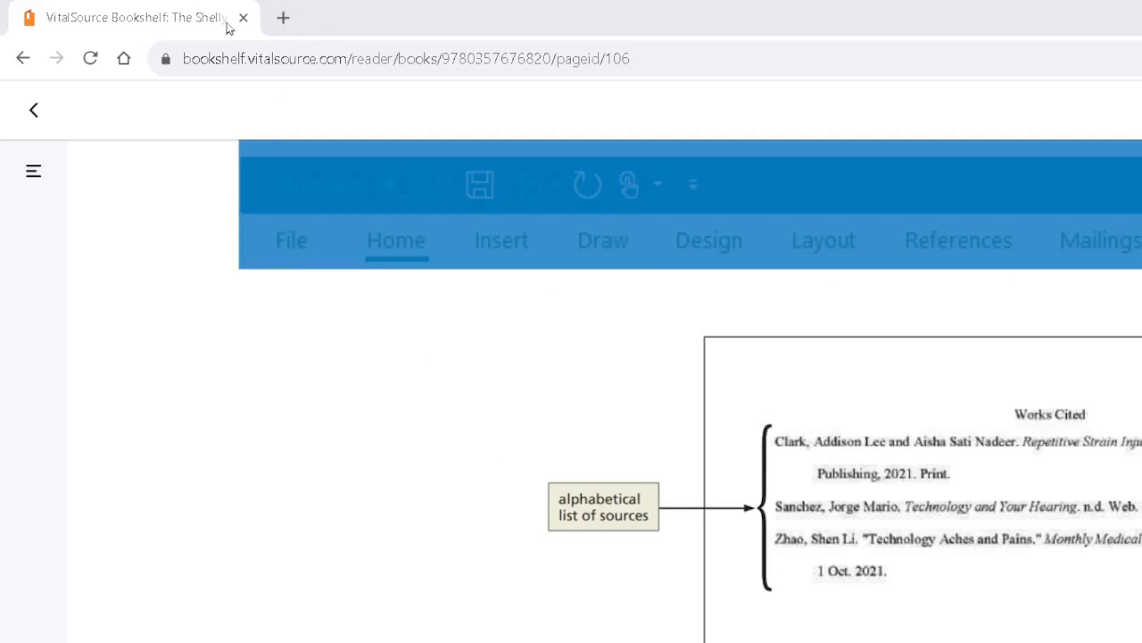
Move the textbook window aside, switch to Word and create a blank document, enlarging the page for easier viewing
left_click_drag(188, 18, 1141, 107)
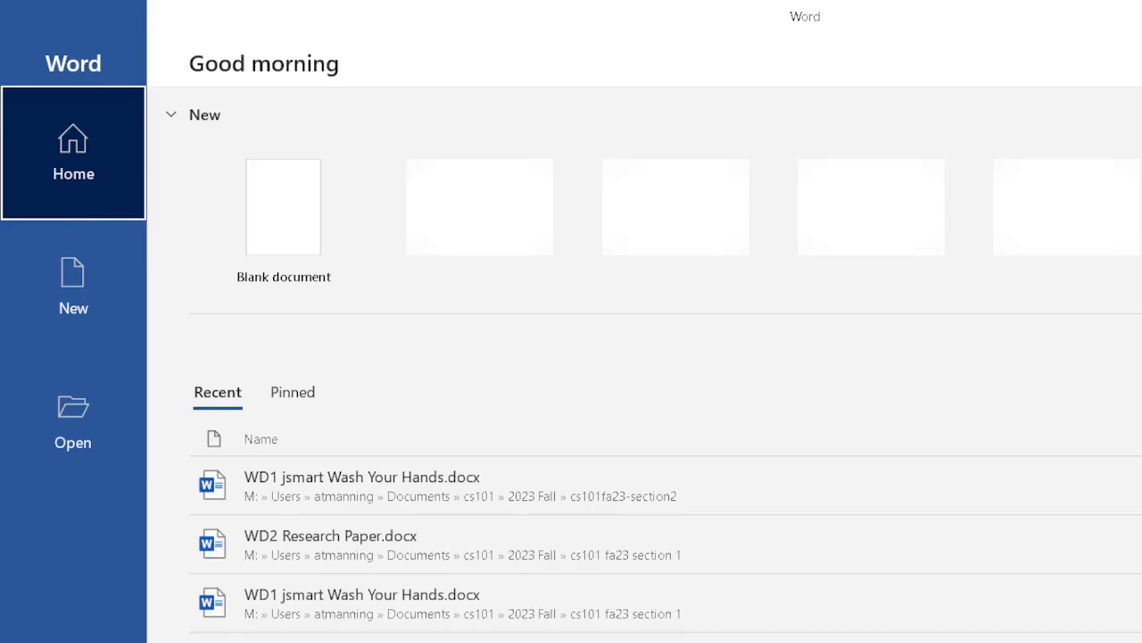
left_click(254, 231)
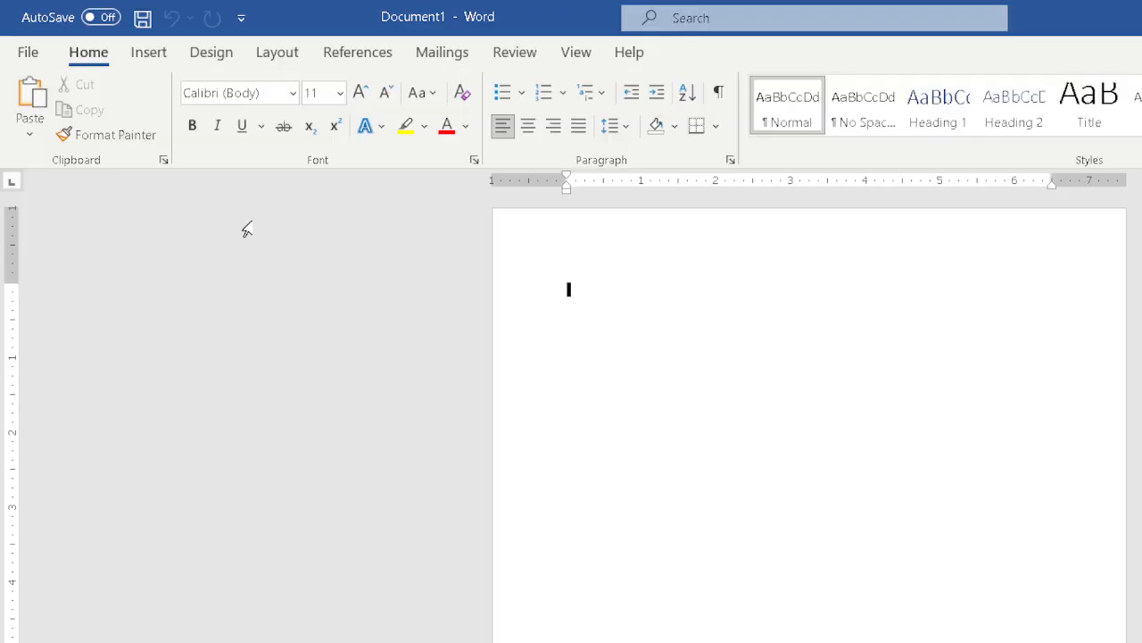
scroll(810, 425, "up", 11)
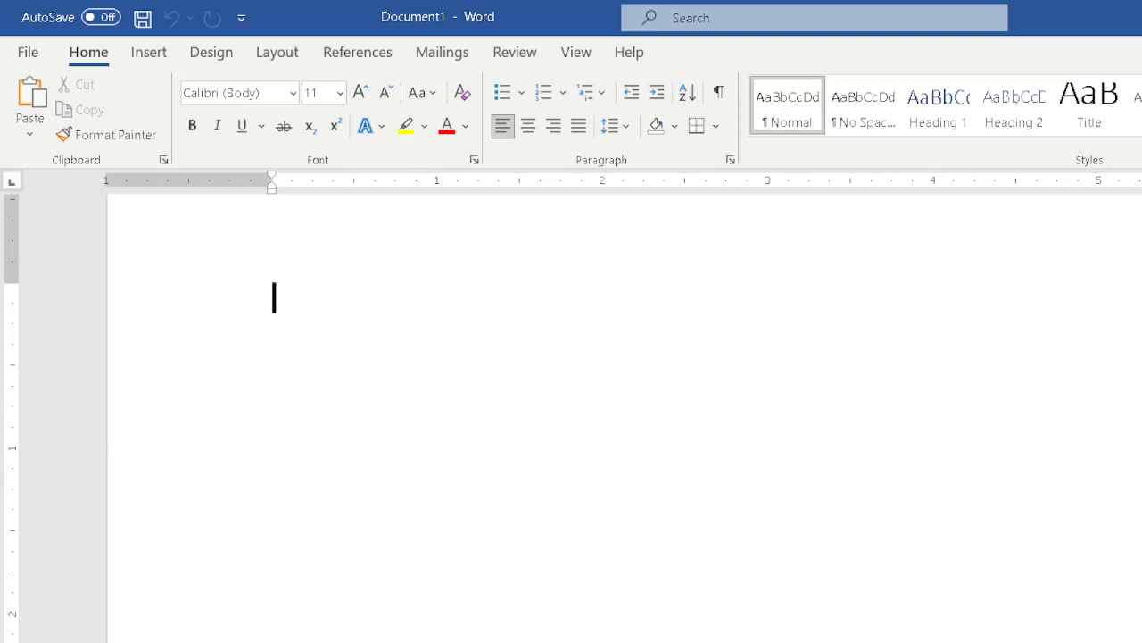
Save the document as "WD2 Research Project" in the cs101fa23-section2 folder
key("ctrl+s")
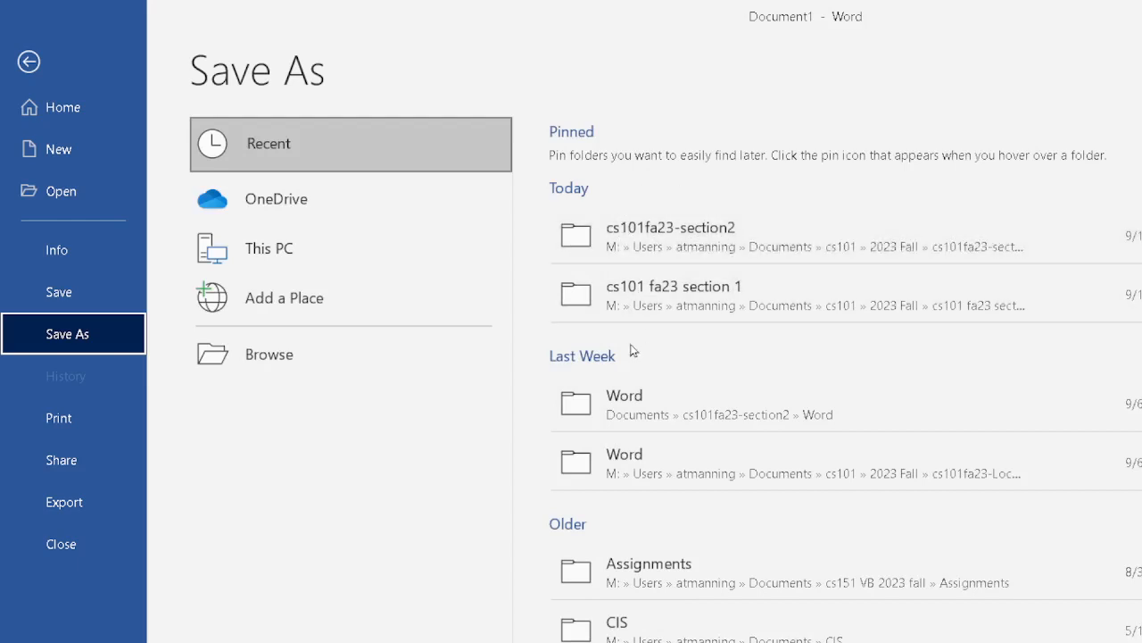
left_click(612, 231)
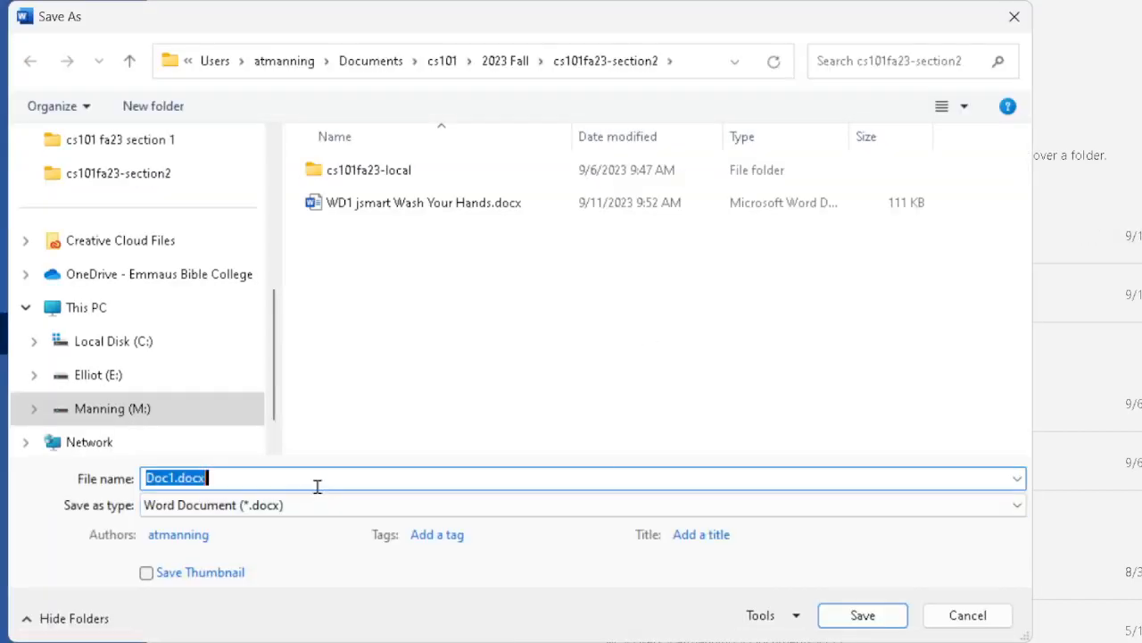
type("WD2")
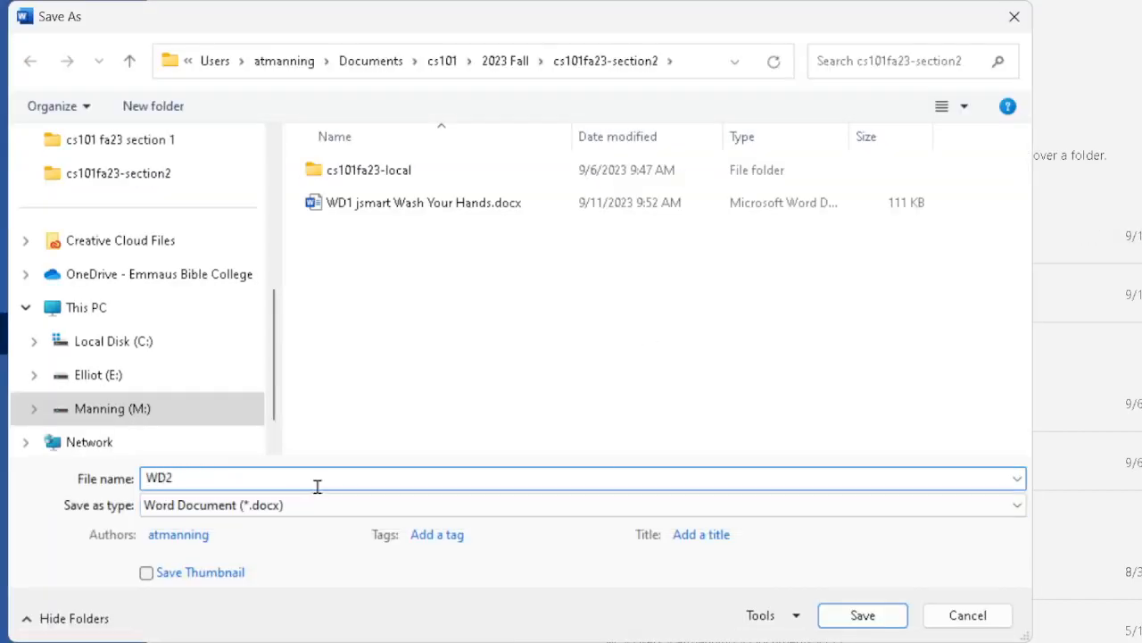
type(" Resa")
type("earchj")
key("BackSpace")
key("BackSpace")
type("Project")
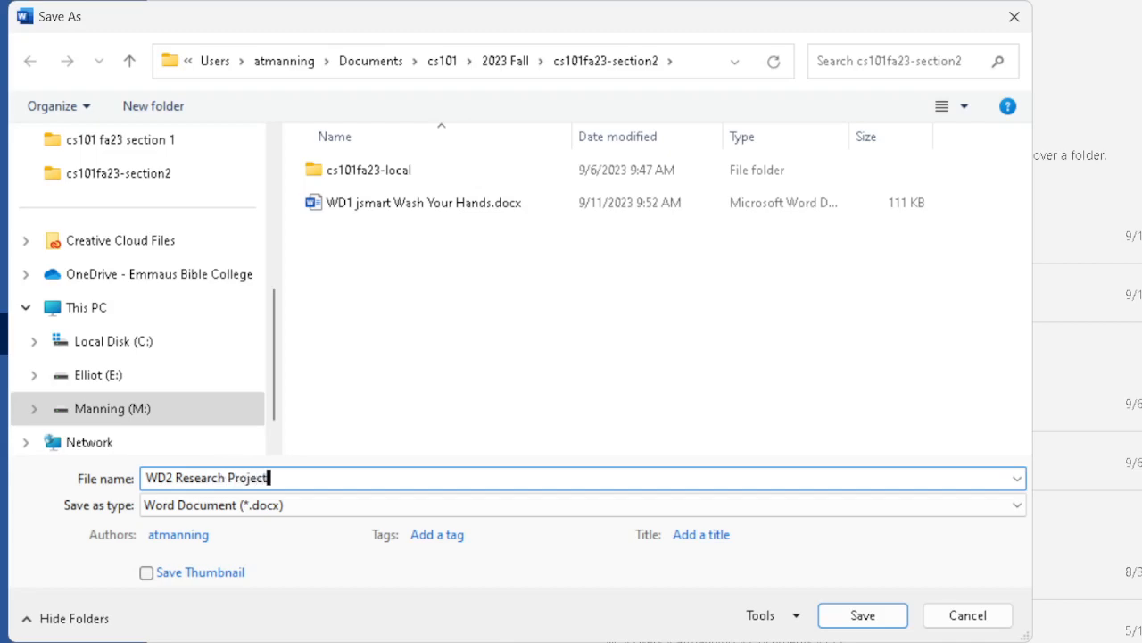
key("Return")
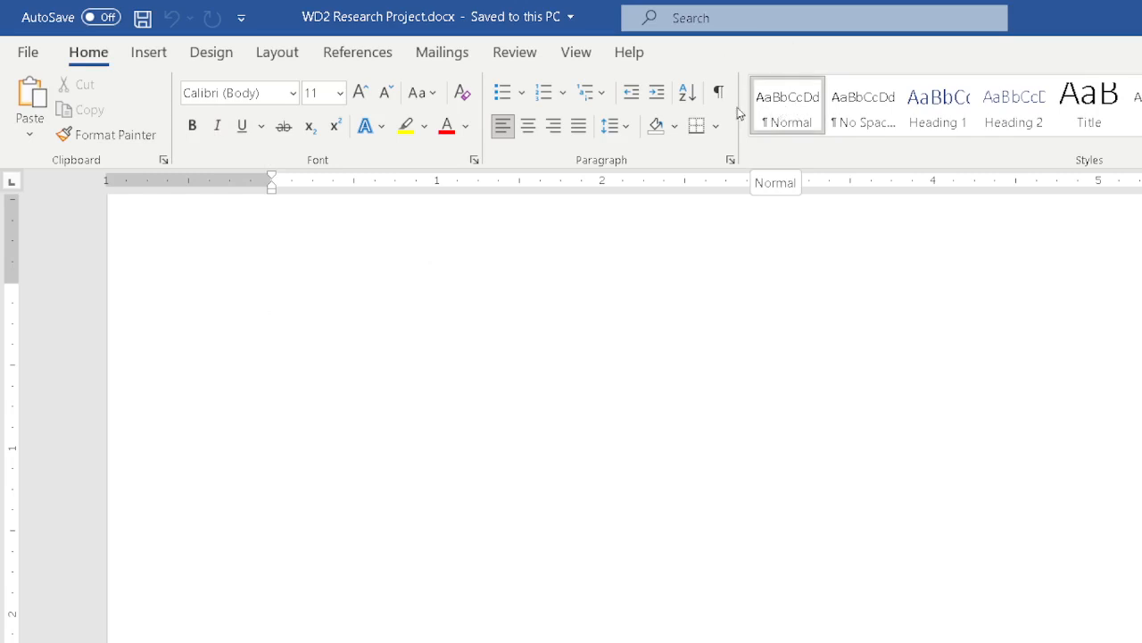
Modify the Normal style to use the Times New Roman font at size 12
right_click(771, 92)
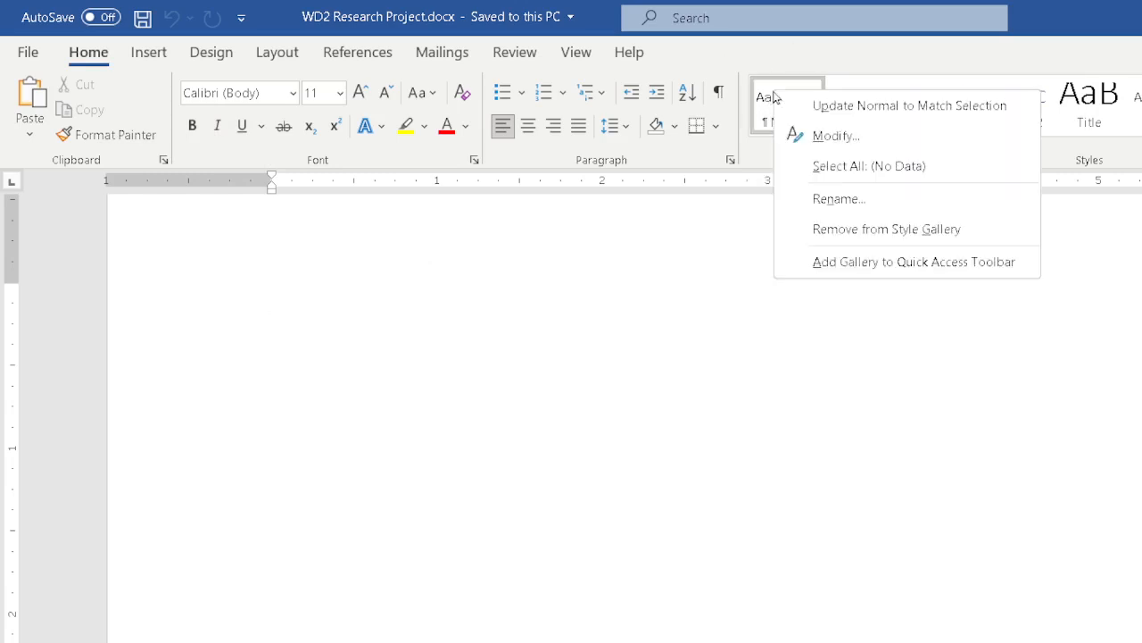
left_click(800, 135)
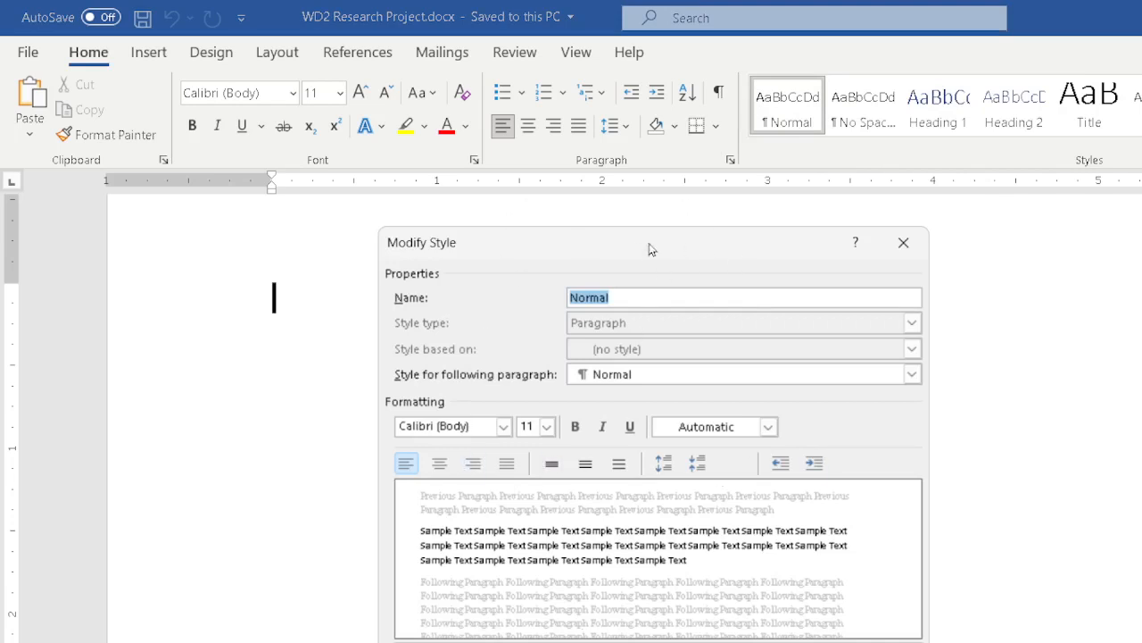
left_click_drag(650, 249, 721, 221)
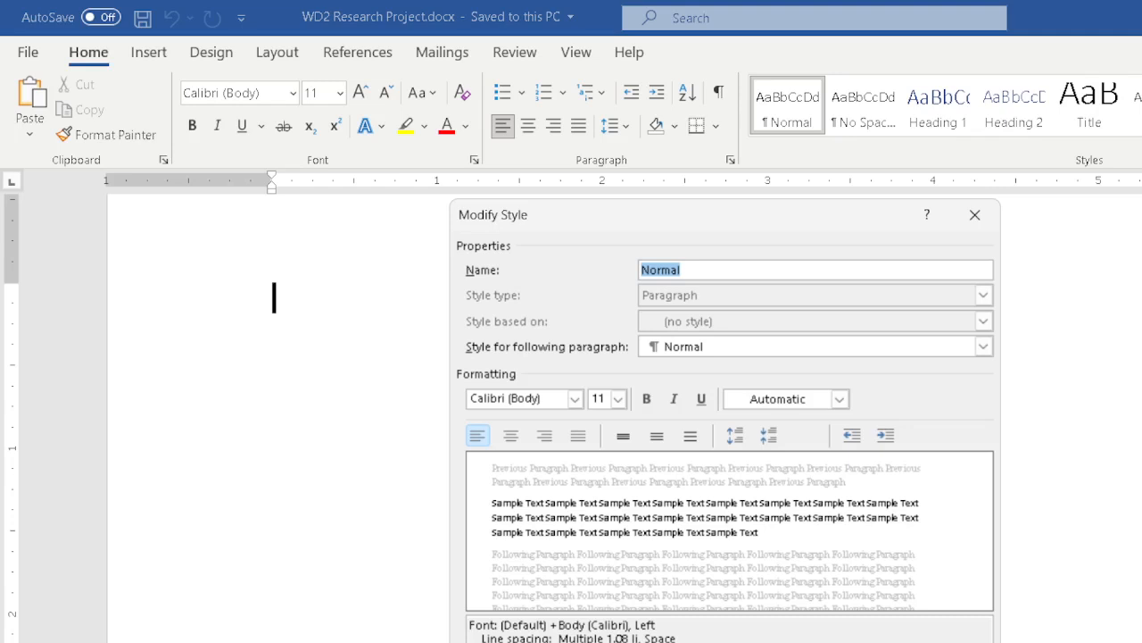
left_click(575, 399)
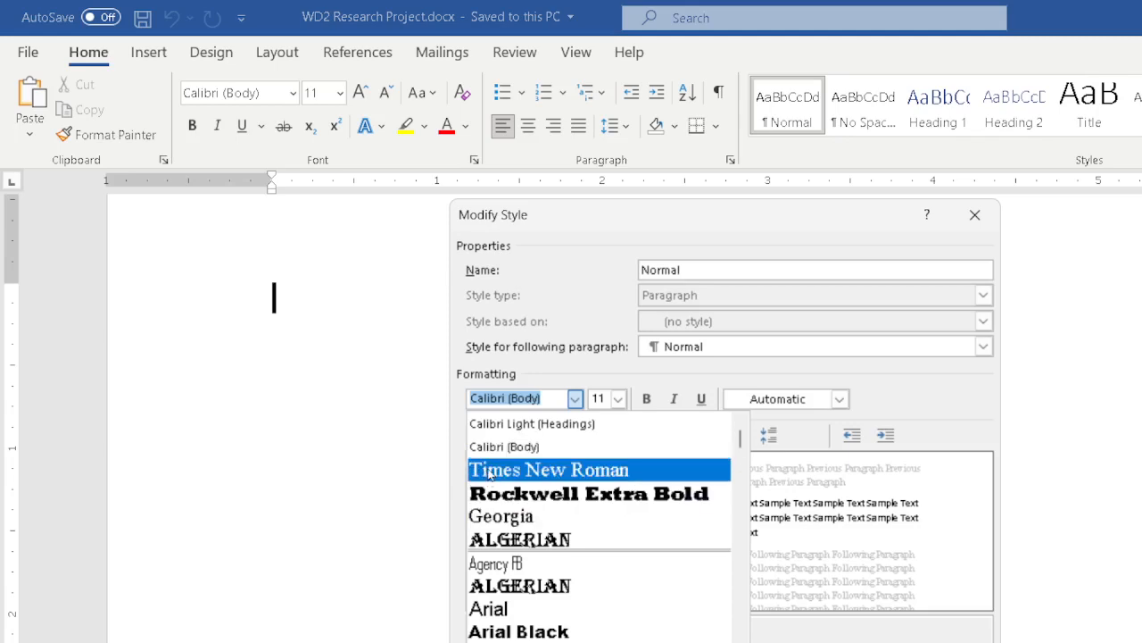
scroll(489, 474, "down", 5)
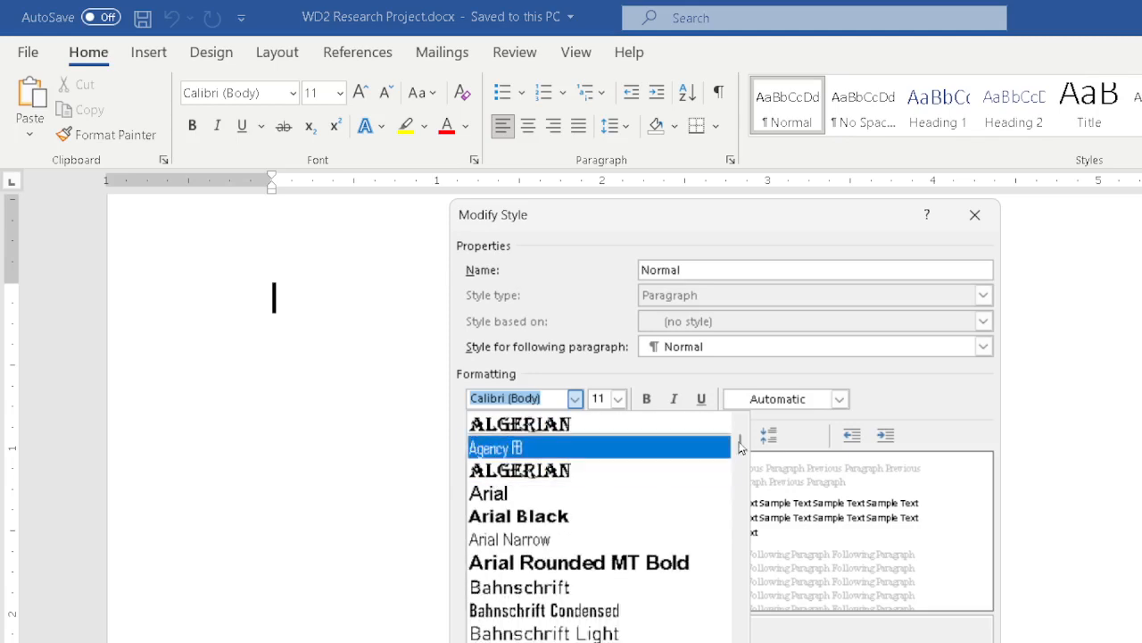
left_click_drag(740, 446, 738, 642)
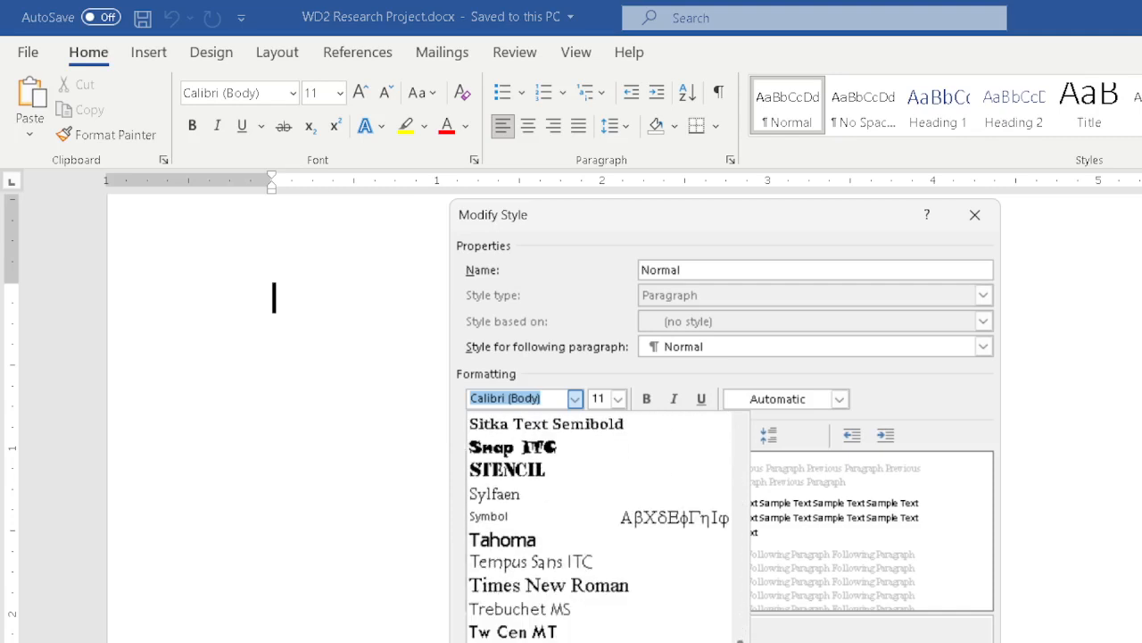
left_click(549, 585)
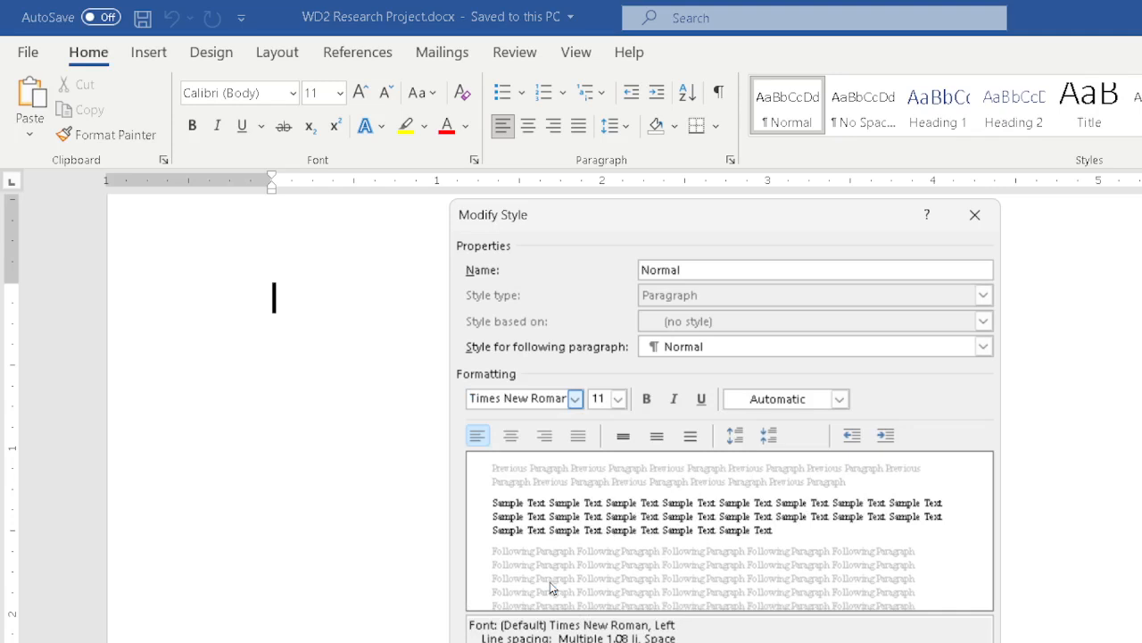
left_click(620, 400)
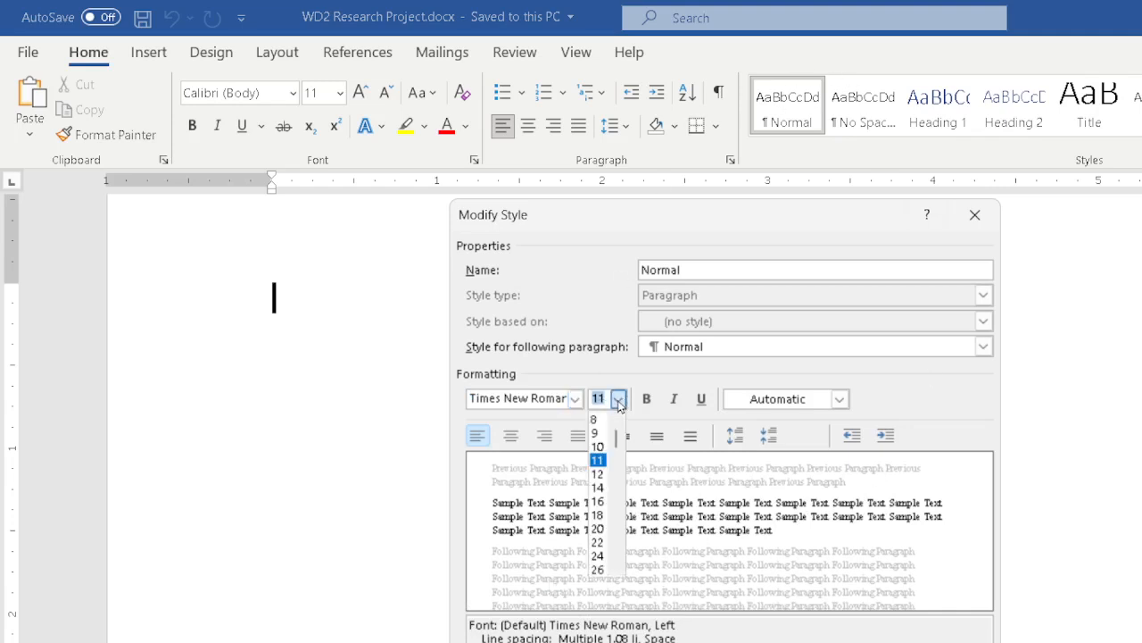
left_click(600, 475)
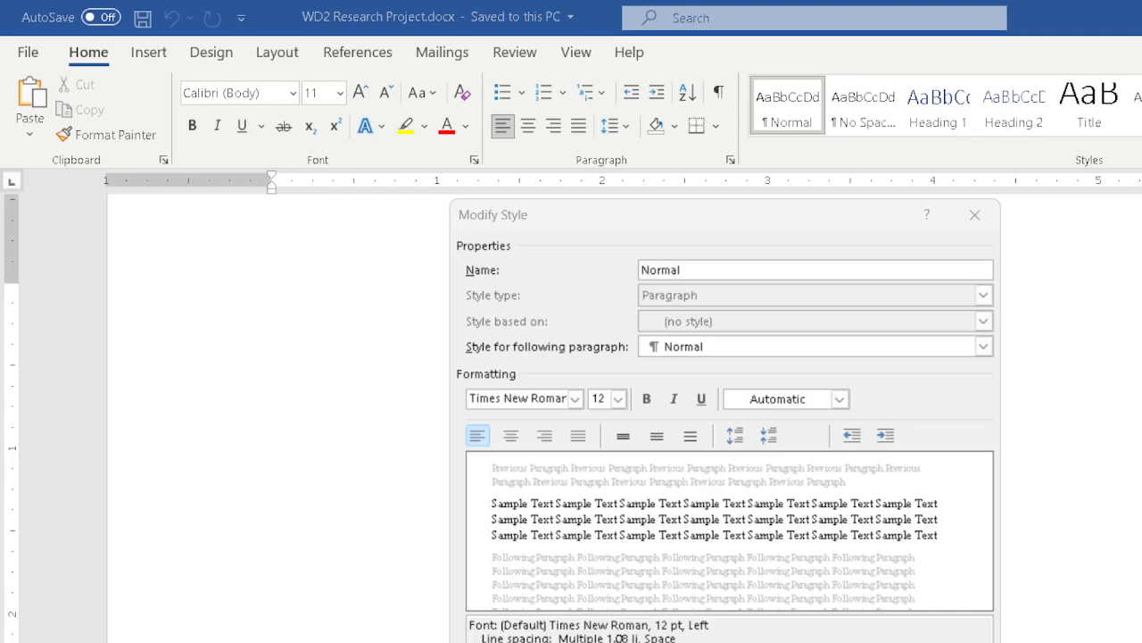
key("Return")
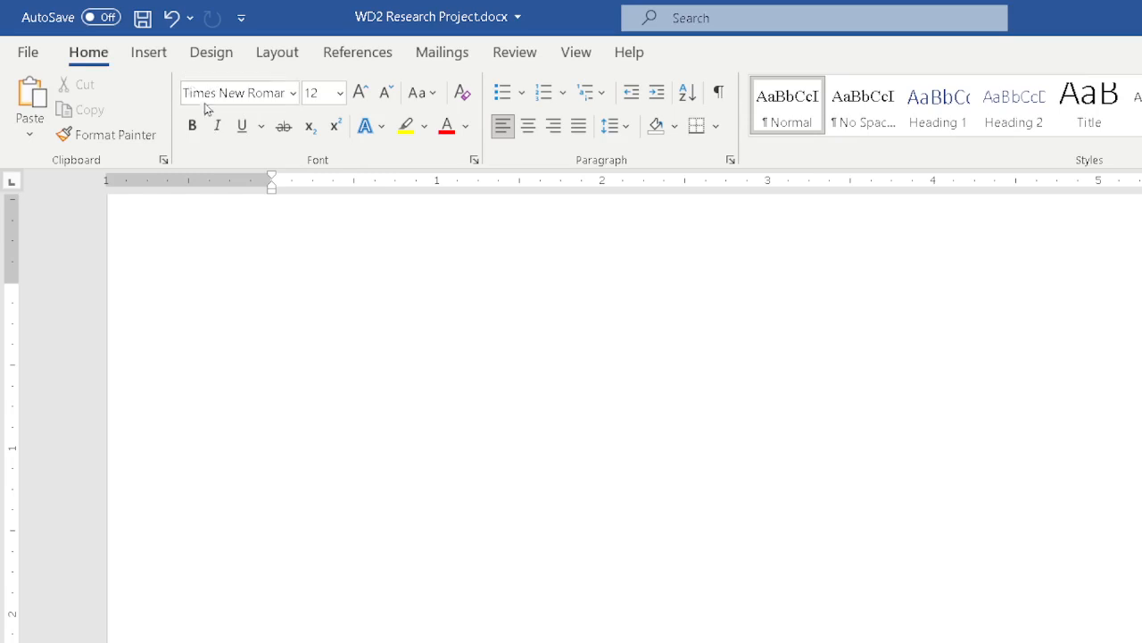
Try the No Spacing, Heading 1, Heading 2, Title and Normal styles on the empty paragraph
left_click(855, 104)
left_click(940, 104)
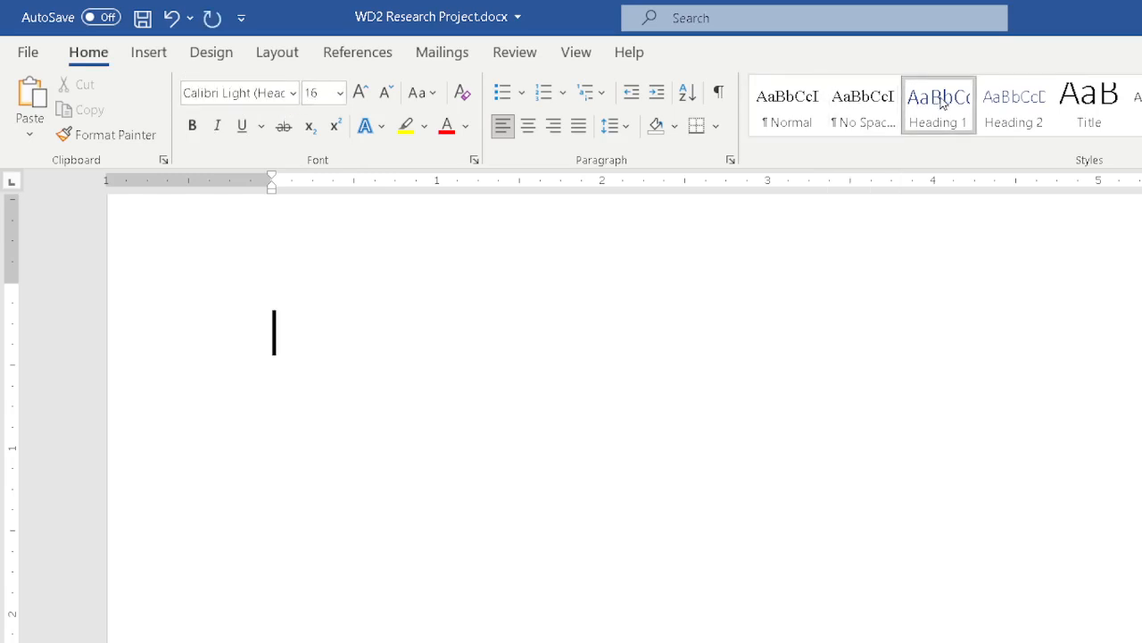
left_click(862, 102)
left_click(996, 98)
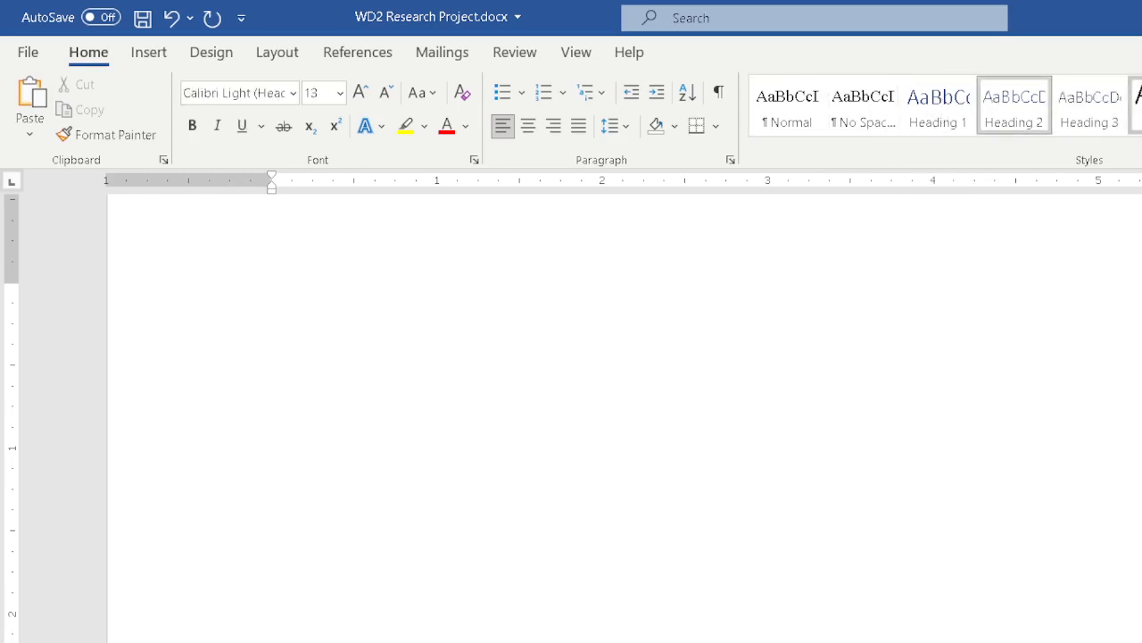
left_click(1138, 102)
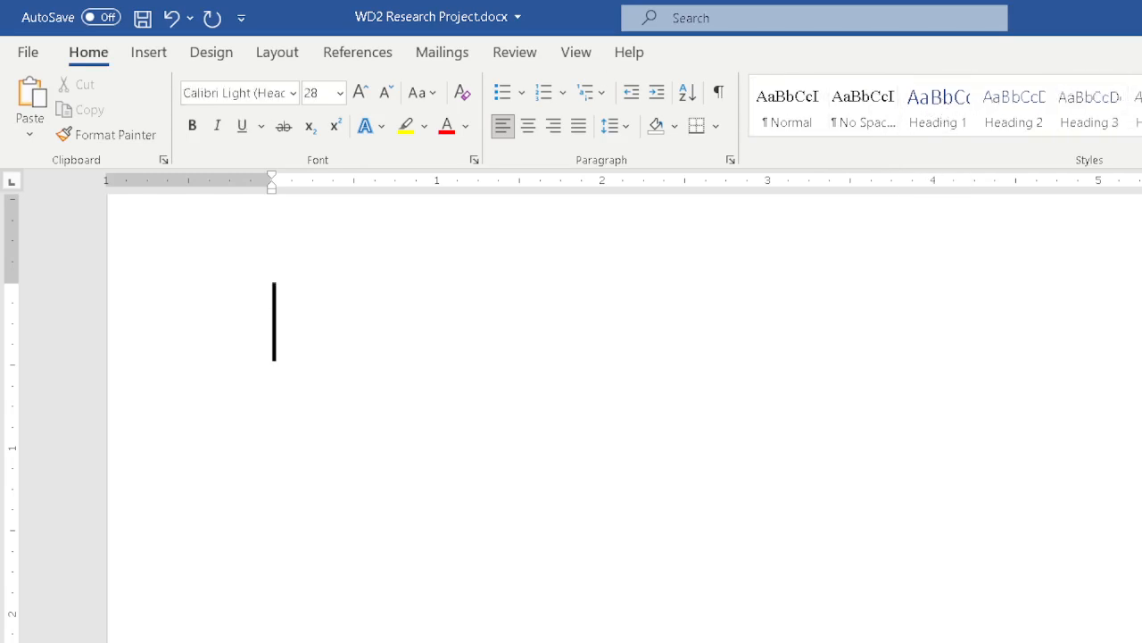
left_click(1137, 101)
left_click(1138, 102)
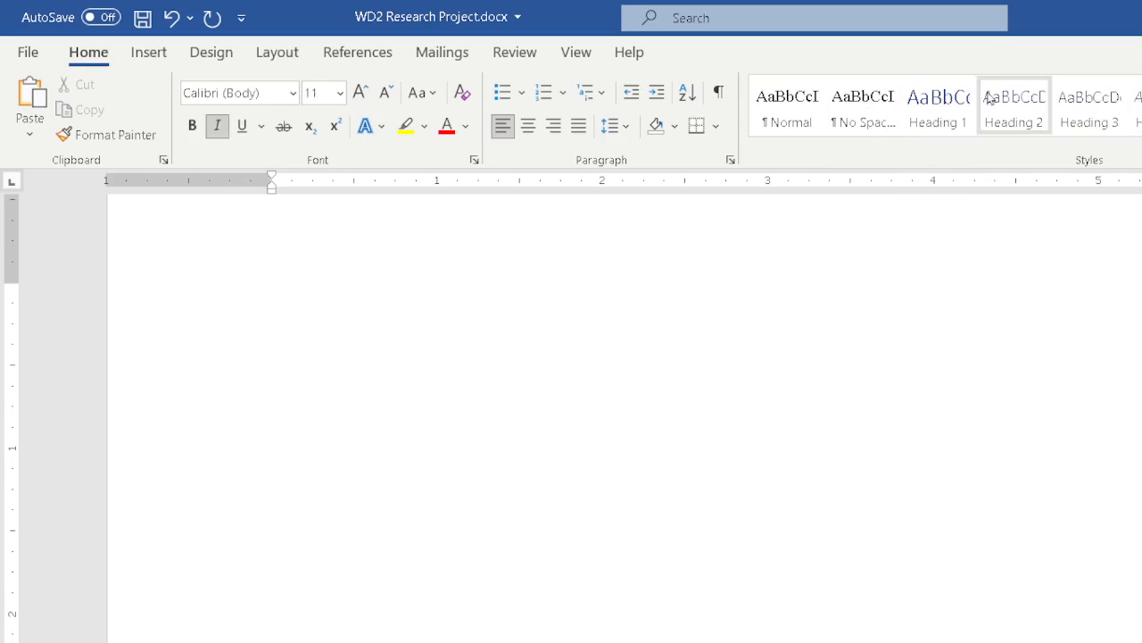
left_click(820, 107)
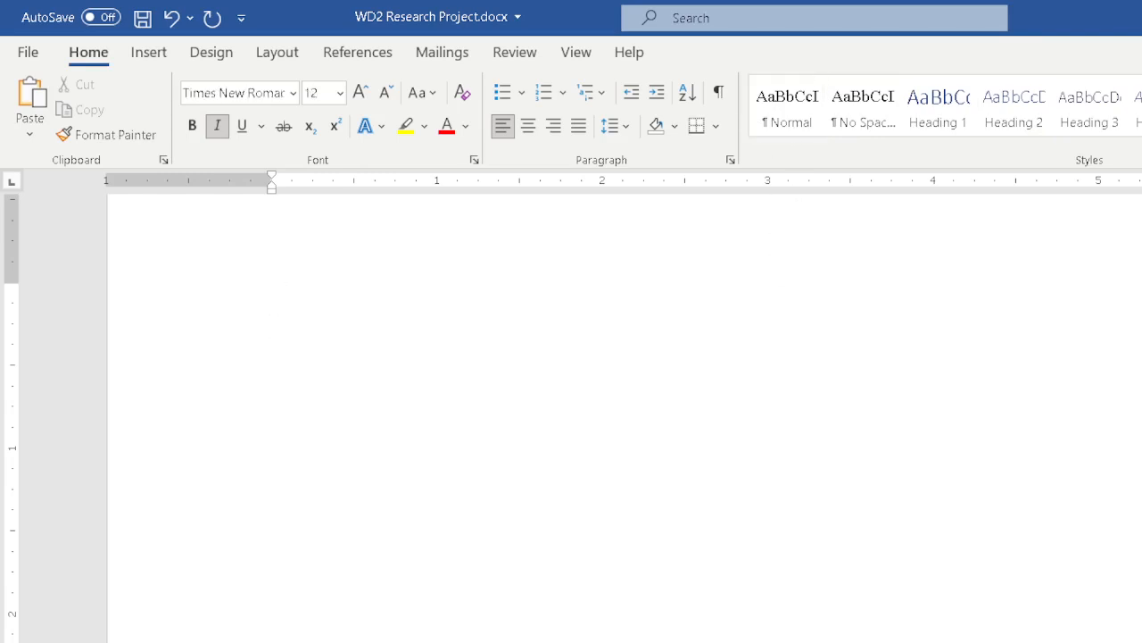
Undo the last few style changes on the empty paragraph
key("ctrl+z")
key("ctrl+z")
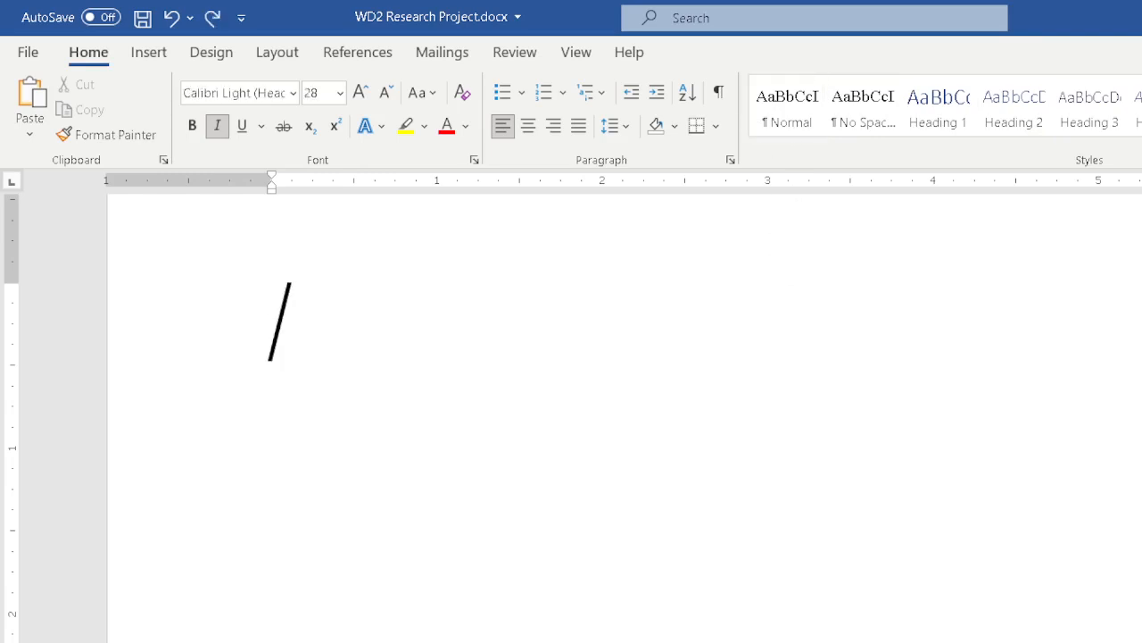
key("ctrl+z")
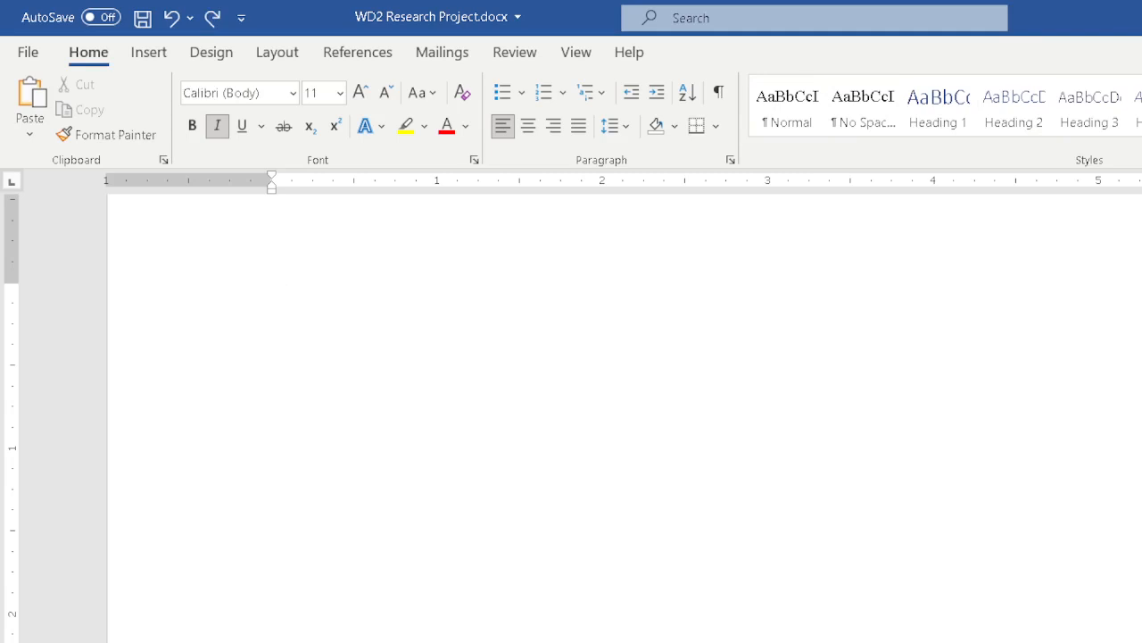
Turn off italics and reapply the Normal style to the empty paragraph
scroll(771, 294, "up", 1)
left_click(777, 107)
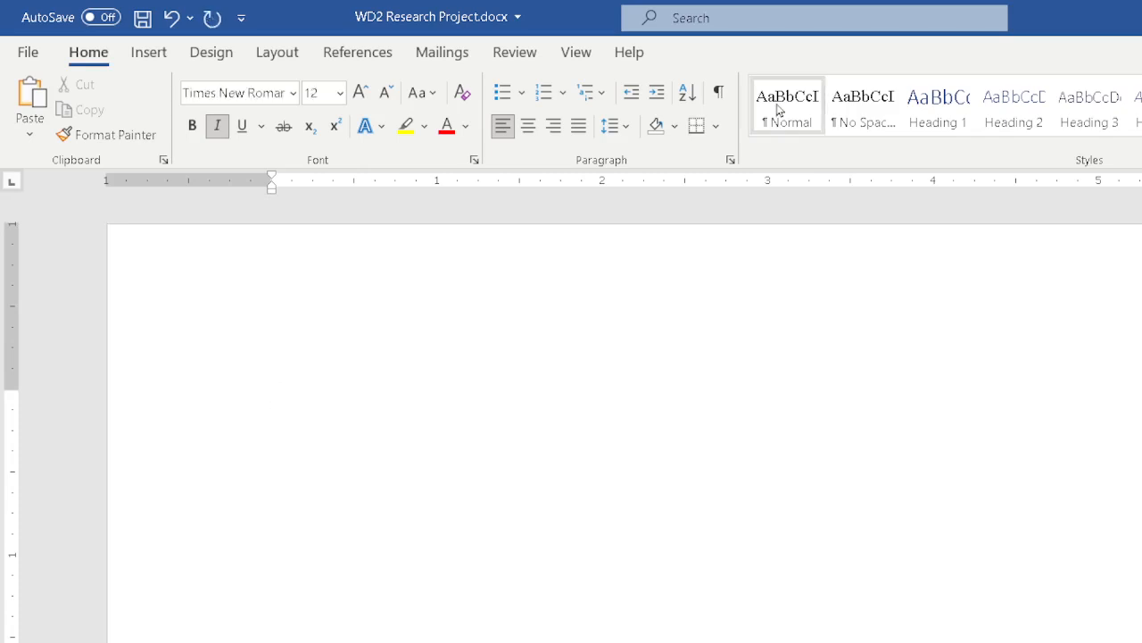
key("ctrl+z")
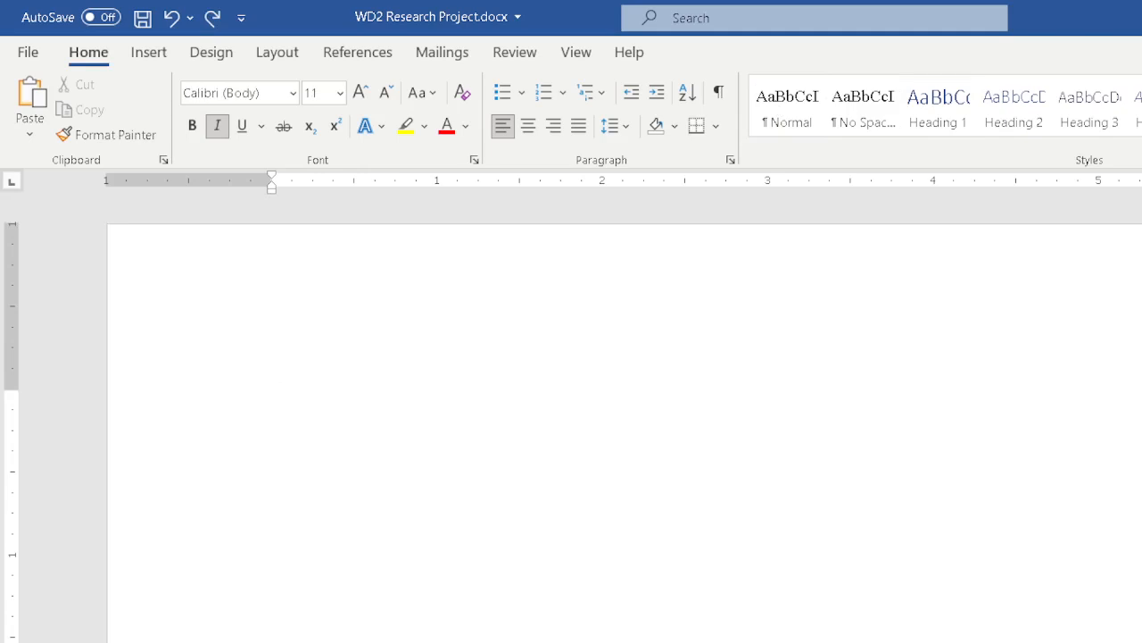
left_click(217, 126)
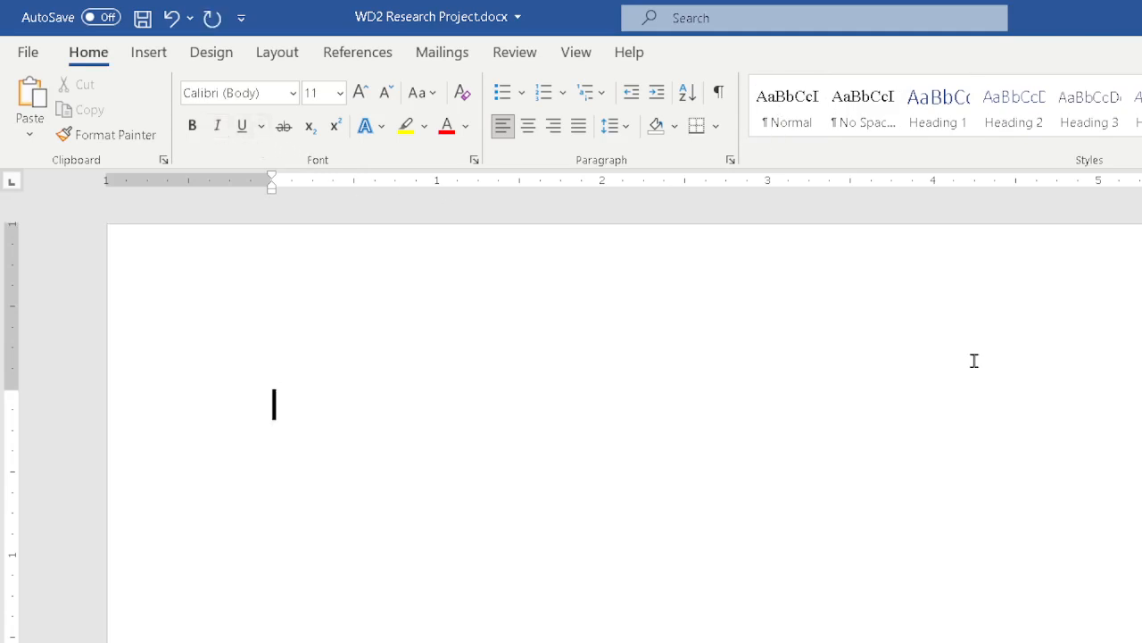
left_click(782, 110)
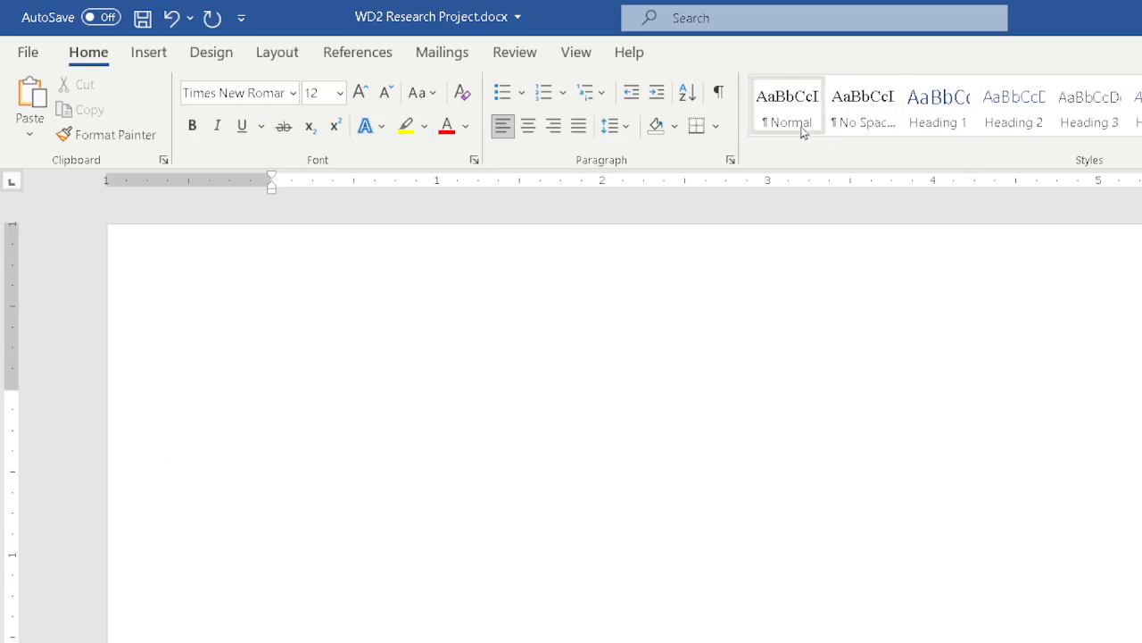
Review the font settings of the Normal style in its modification dialog and close the dialog
right_click(782, 103)
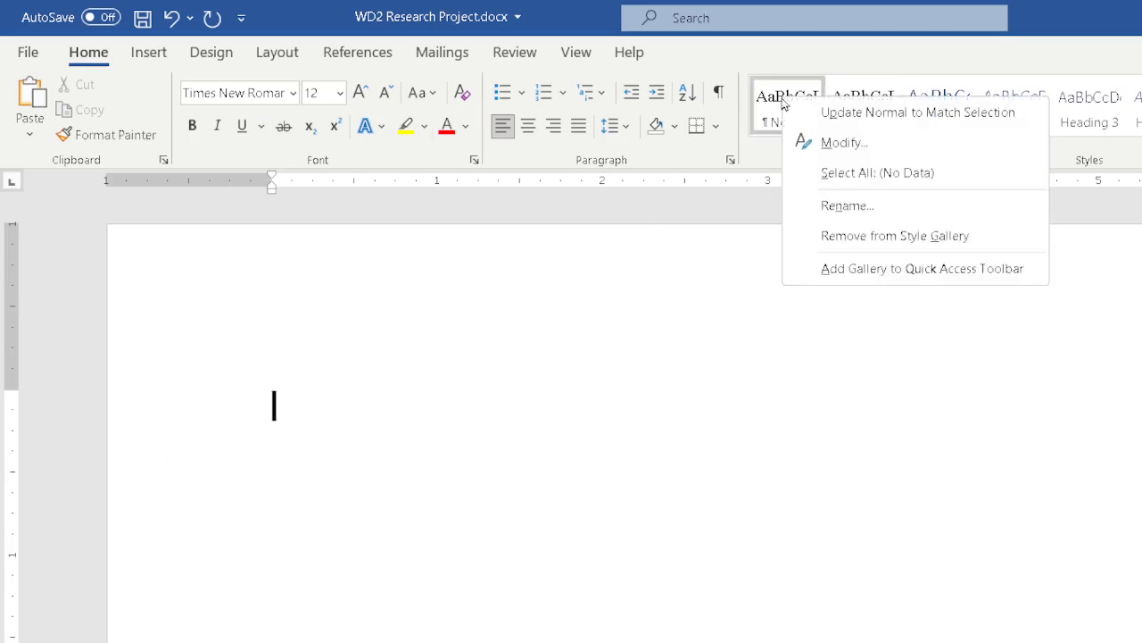
left_click(834, 150)
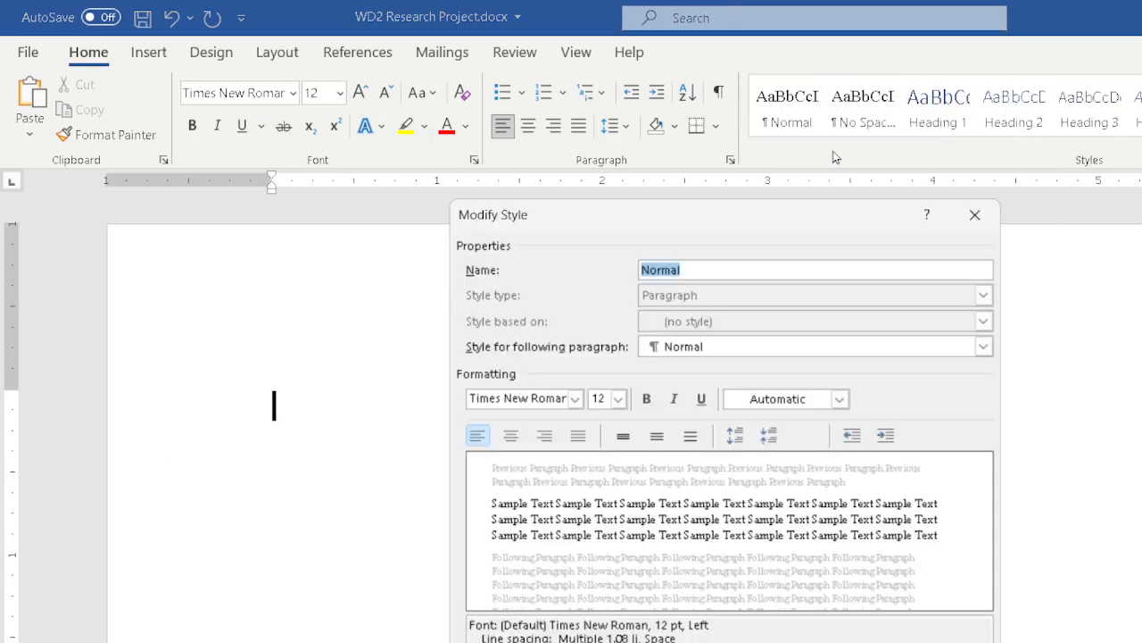
left_click(944, 641)
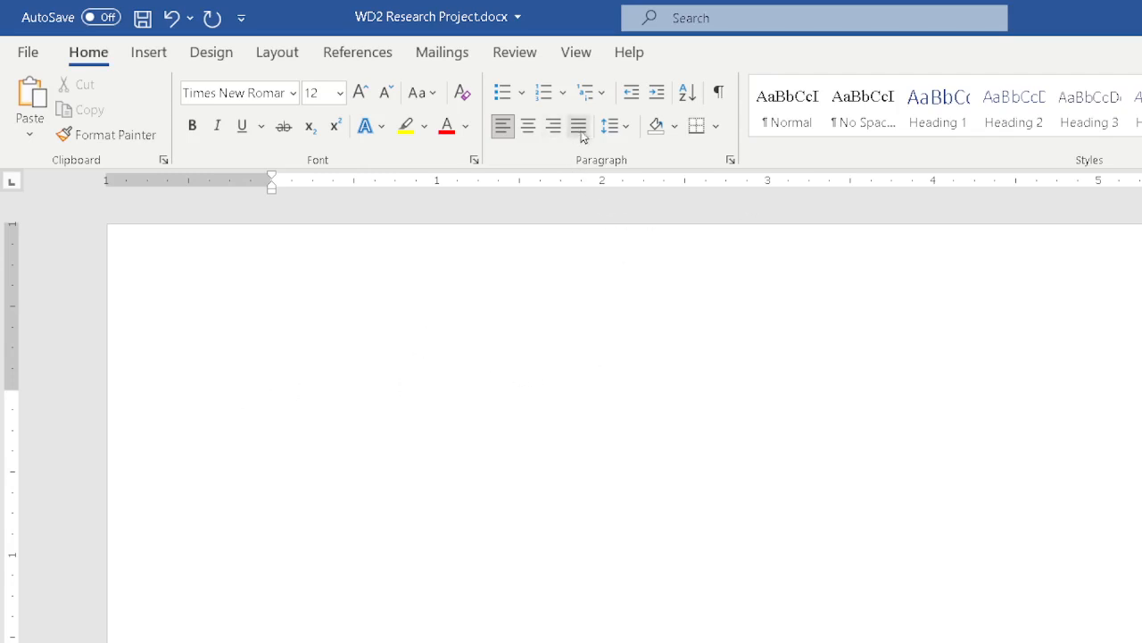
Set the paragraph's line spacing to 2.0 and remove the space after the paragraph
left_click(627, 125)
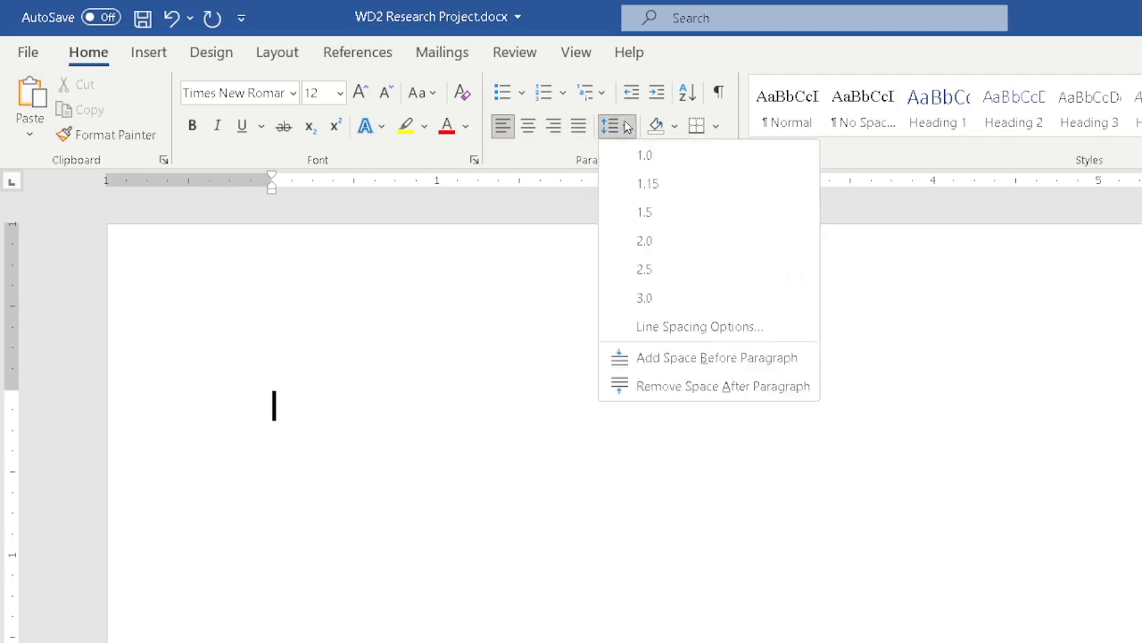
left_click(641, 241)
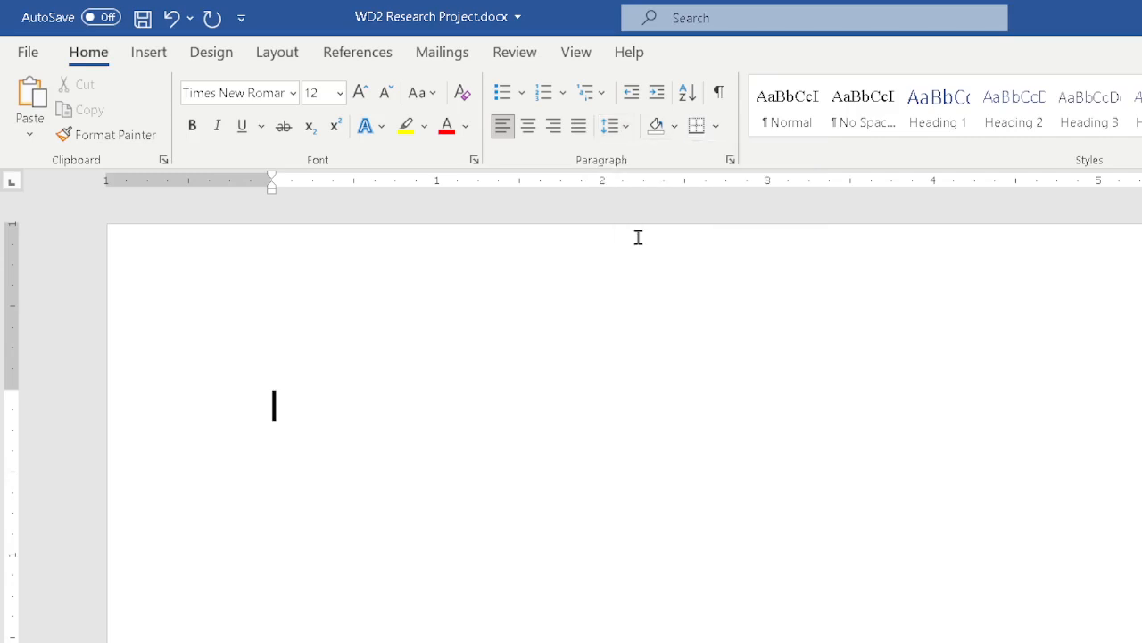
left_click(631, 132)
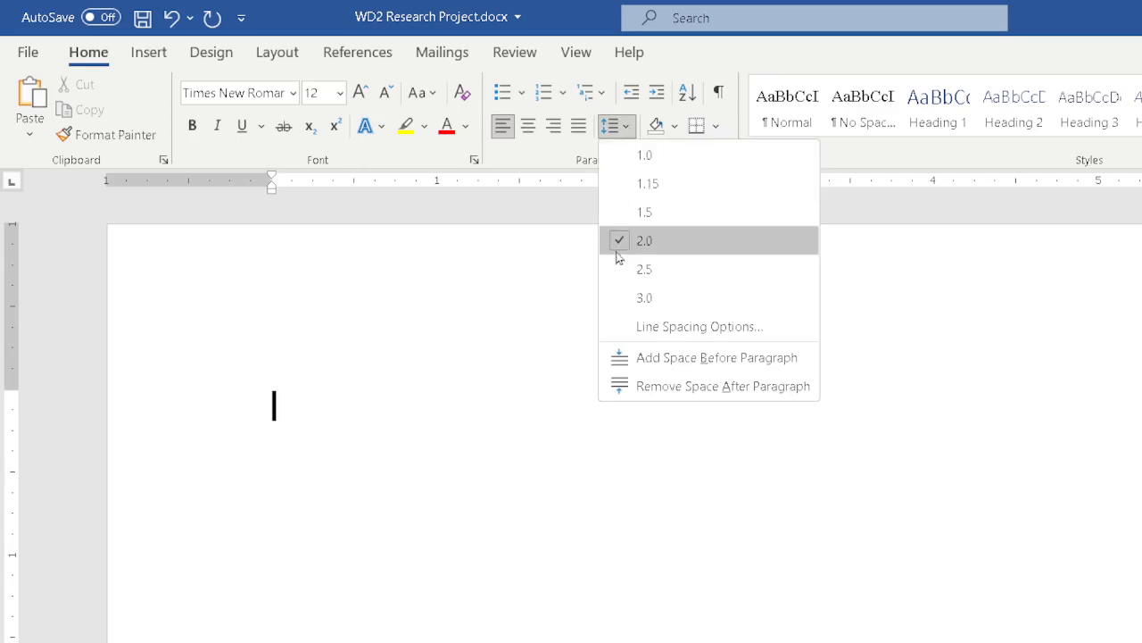
left_click(678, 387)
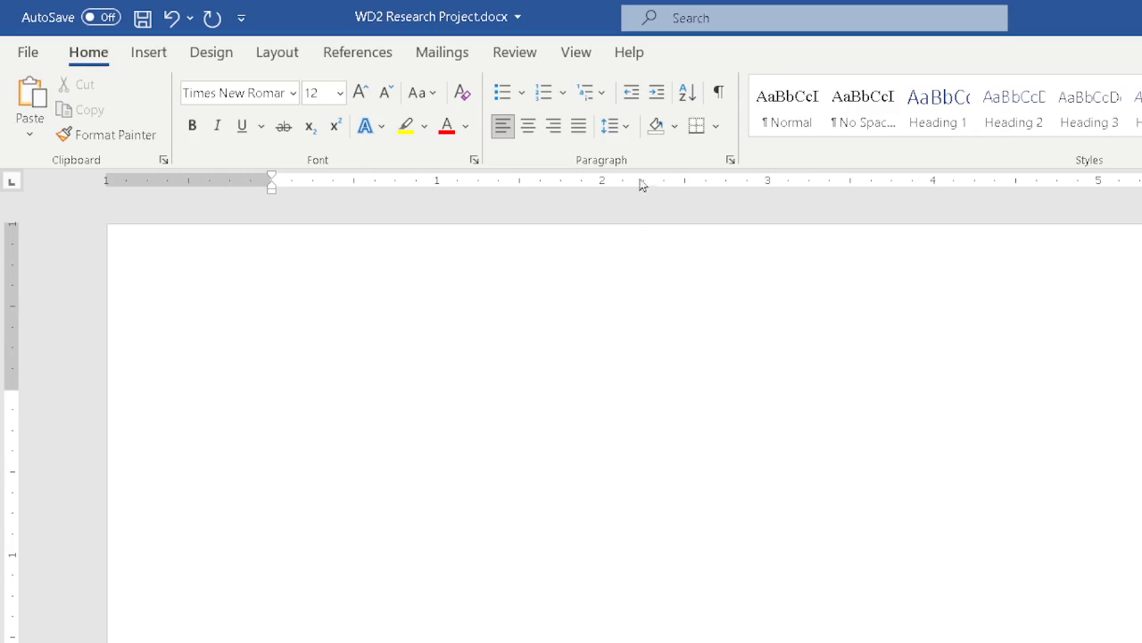
Check the paragraph's indent and spacing options and update the Normal style to match the selection
left_click(625, 126)
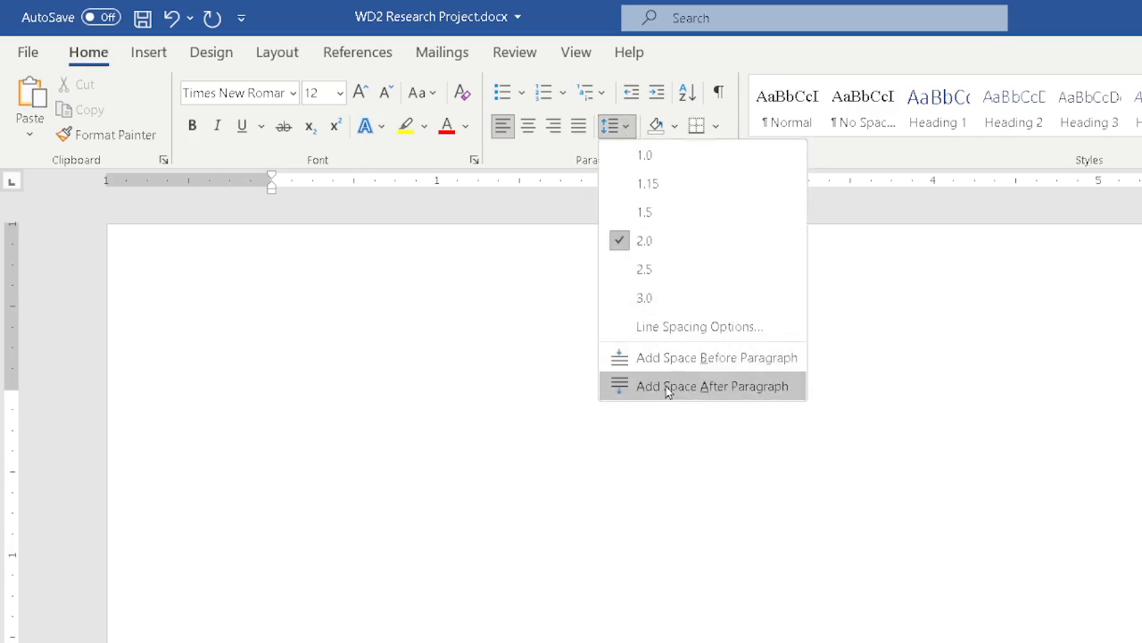
left_click(688, 327)
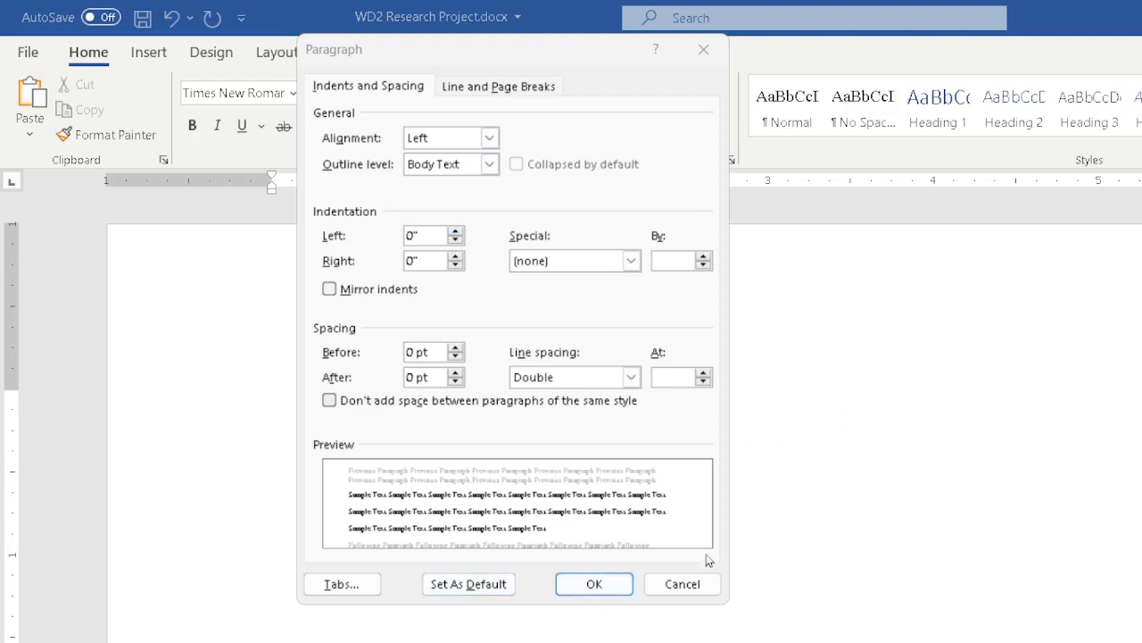
left_click(594, 584)
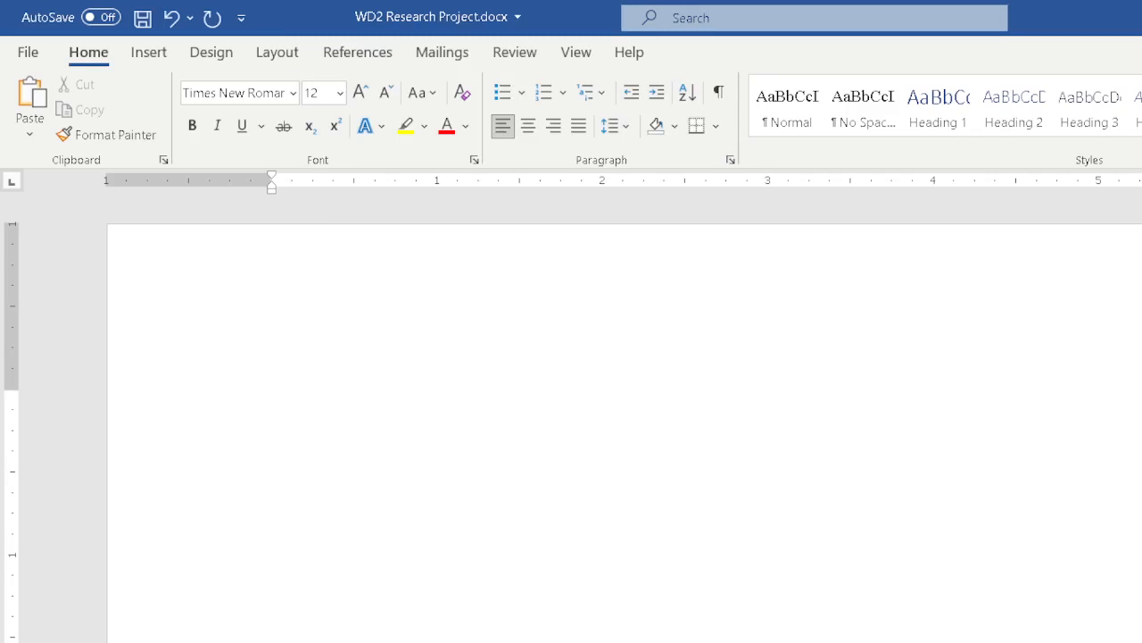
right_click(768, 100)
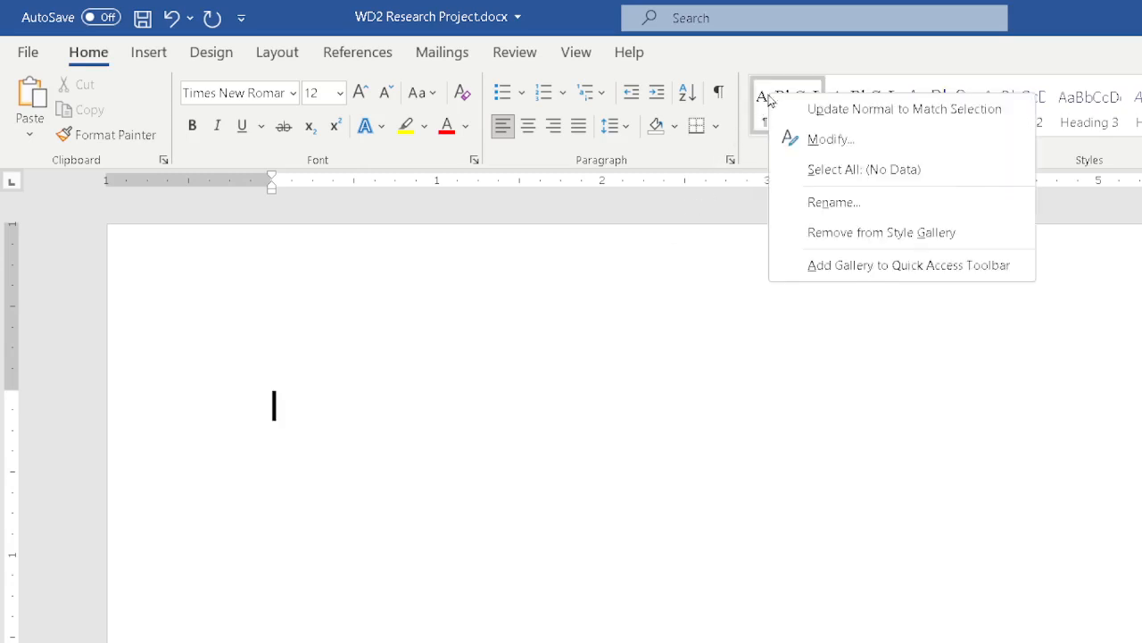
left_click(839, 109)
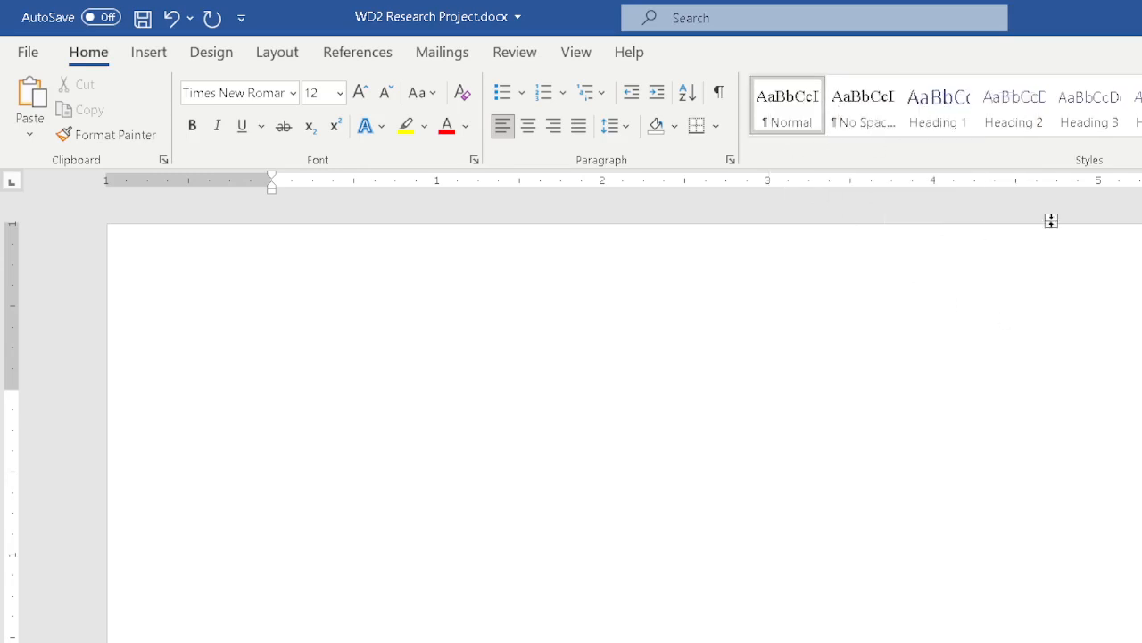
Examine the paragraph settings stored in the Normal style, leaving its dialogs without changes
right_click(786, 106)
left_click(807, 144)
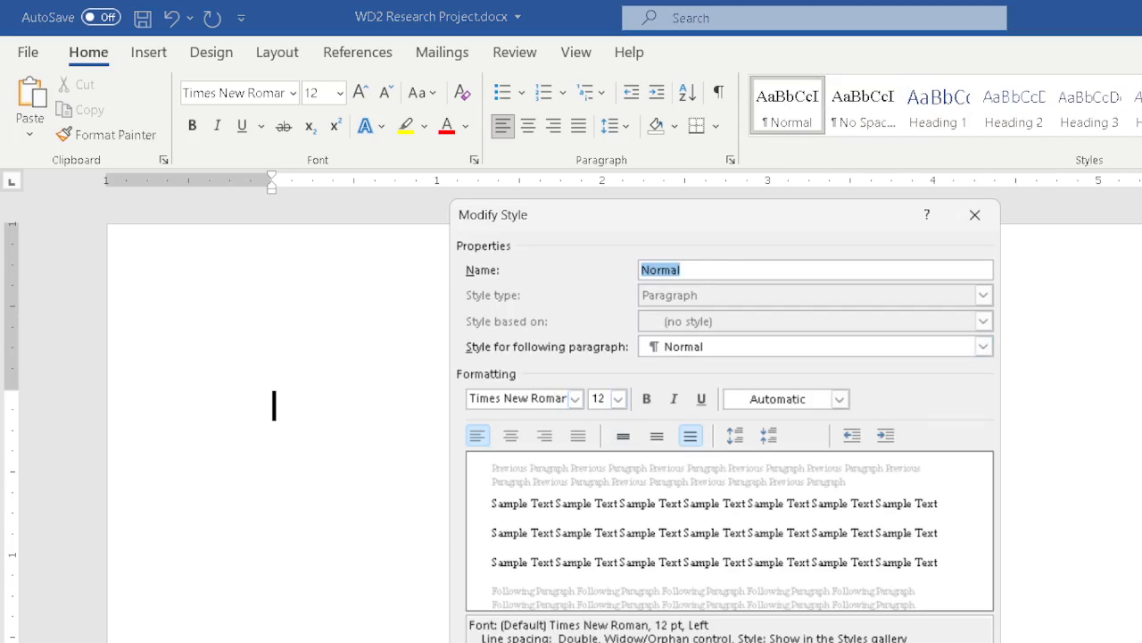
left_click(500, 641)
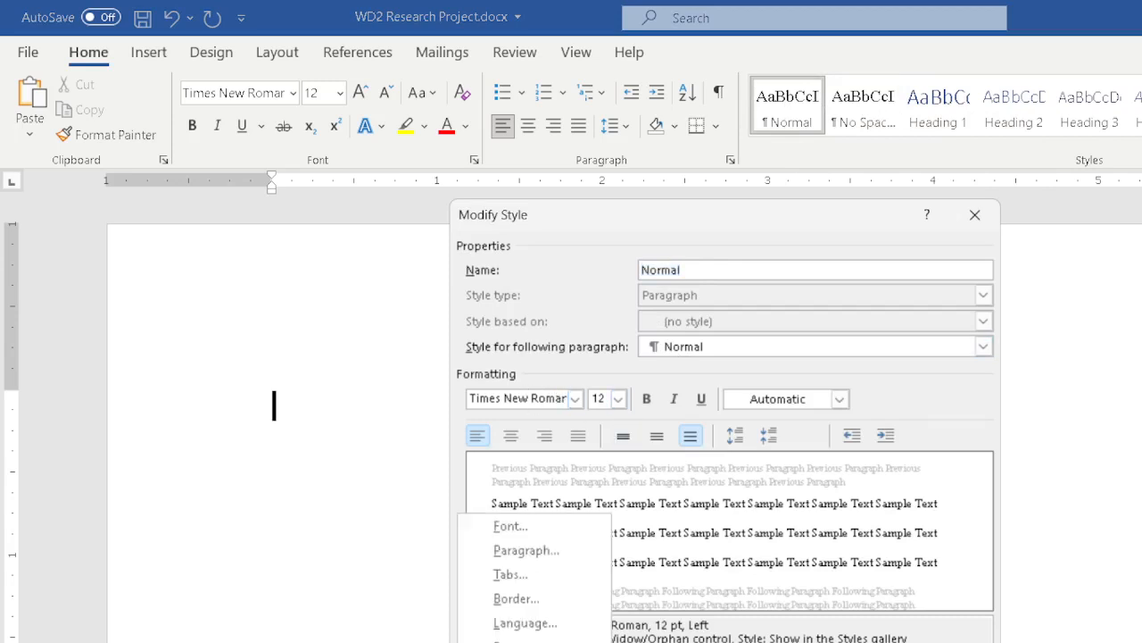
left_click(525, 552)
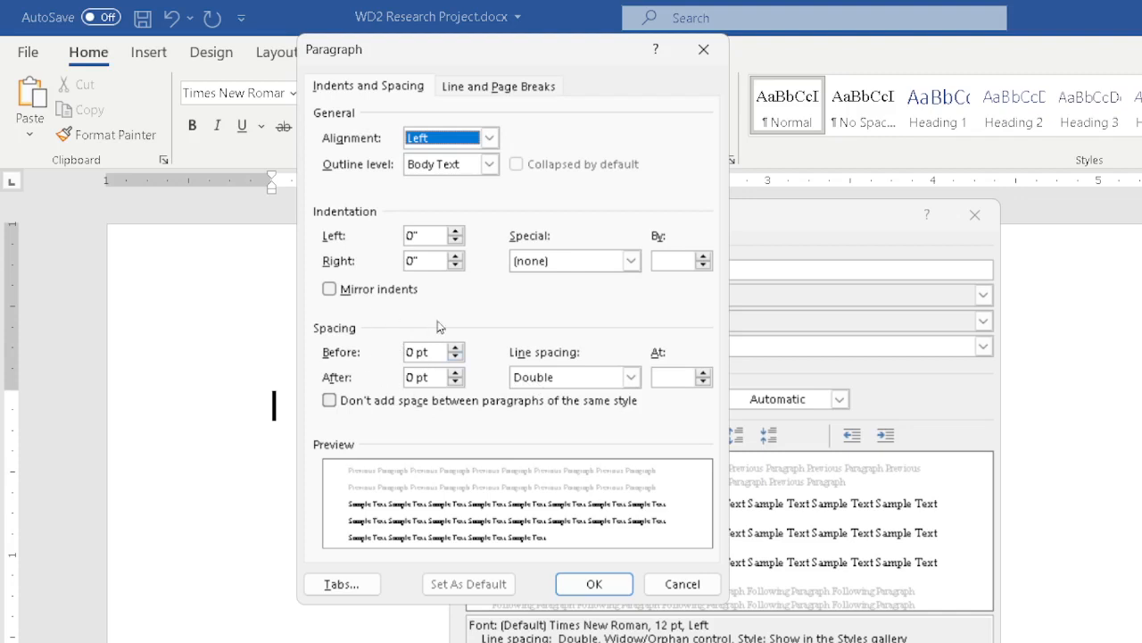
left_click(669, 587)
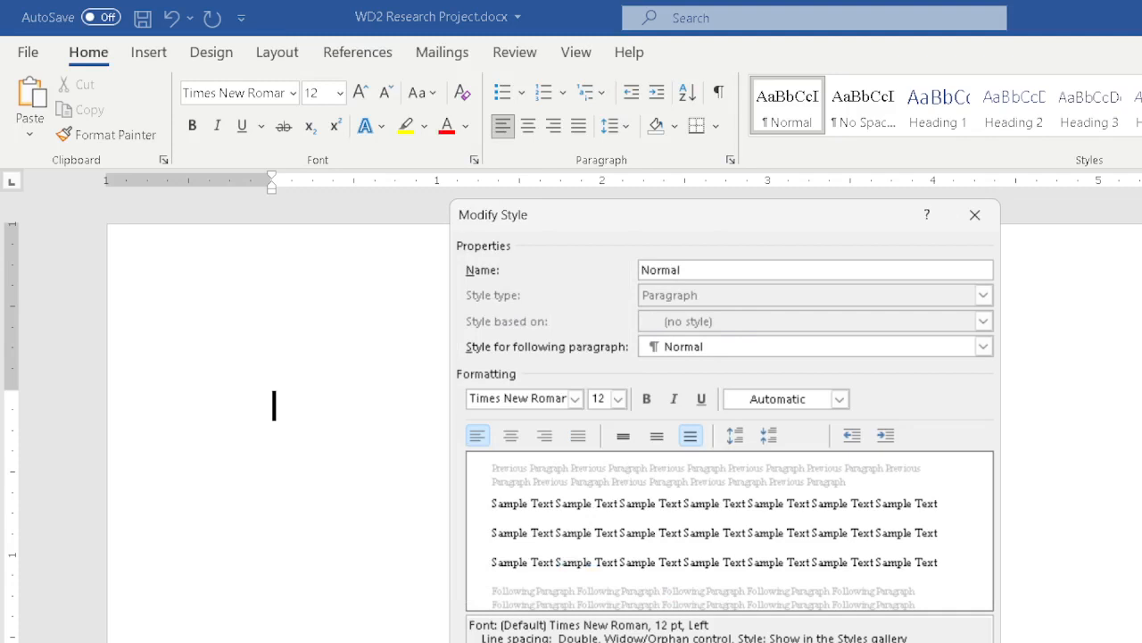
key("Escape")
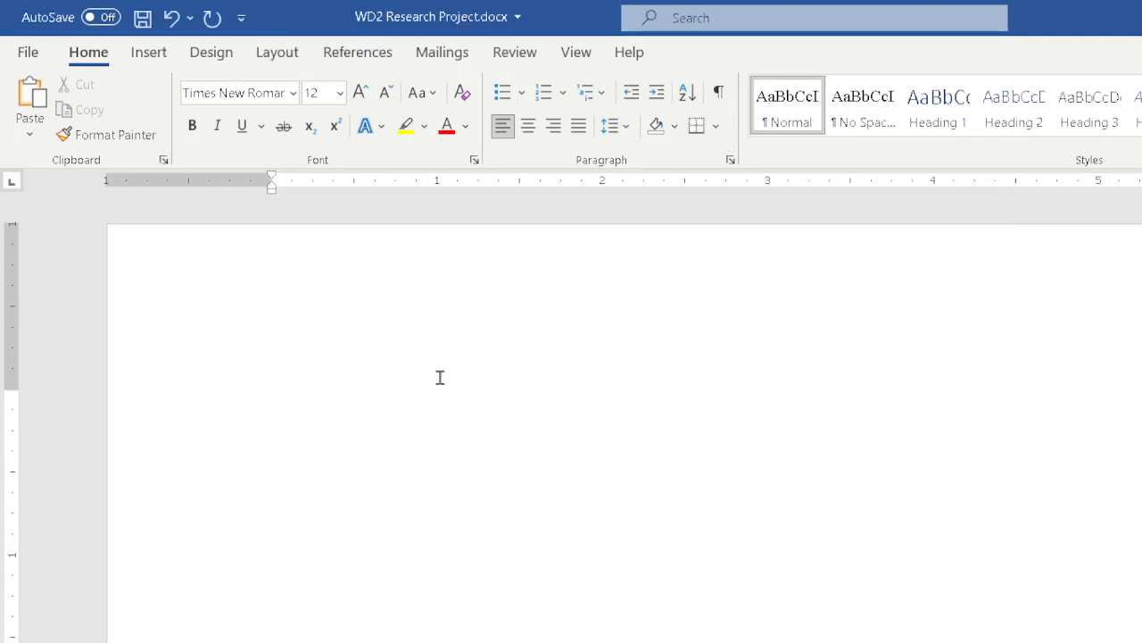
Check the paragraph's line spacing choices and save the document
left_click(623, 126)
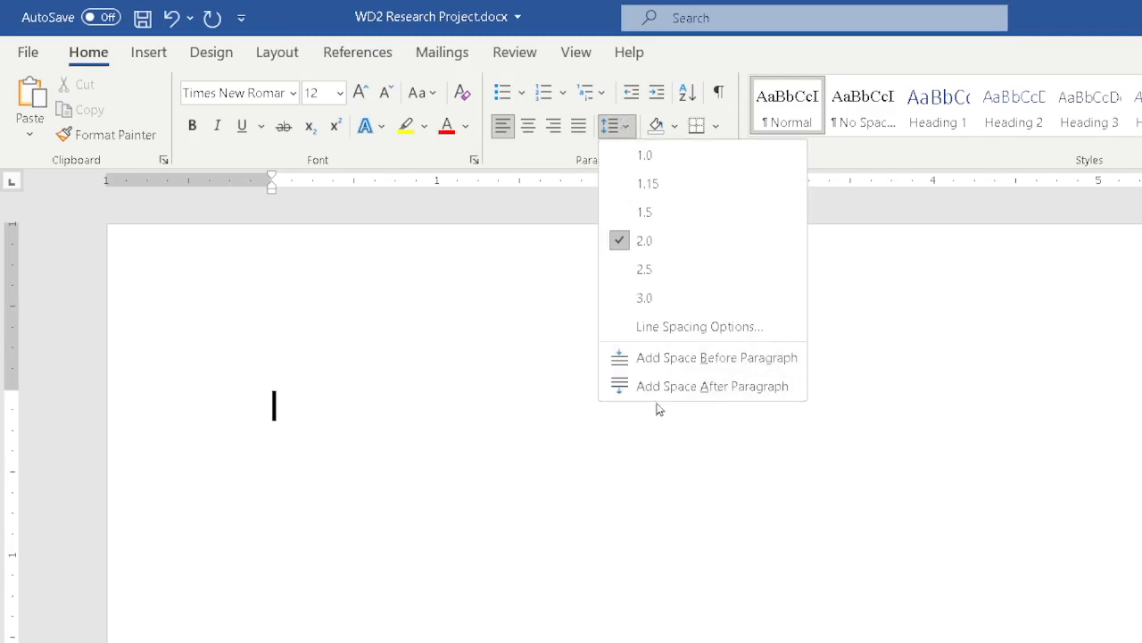
left_click(741, 53)
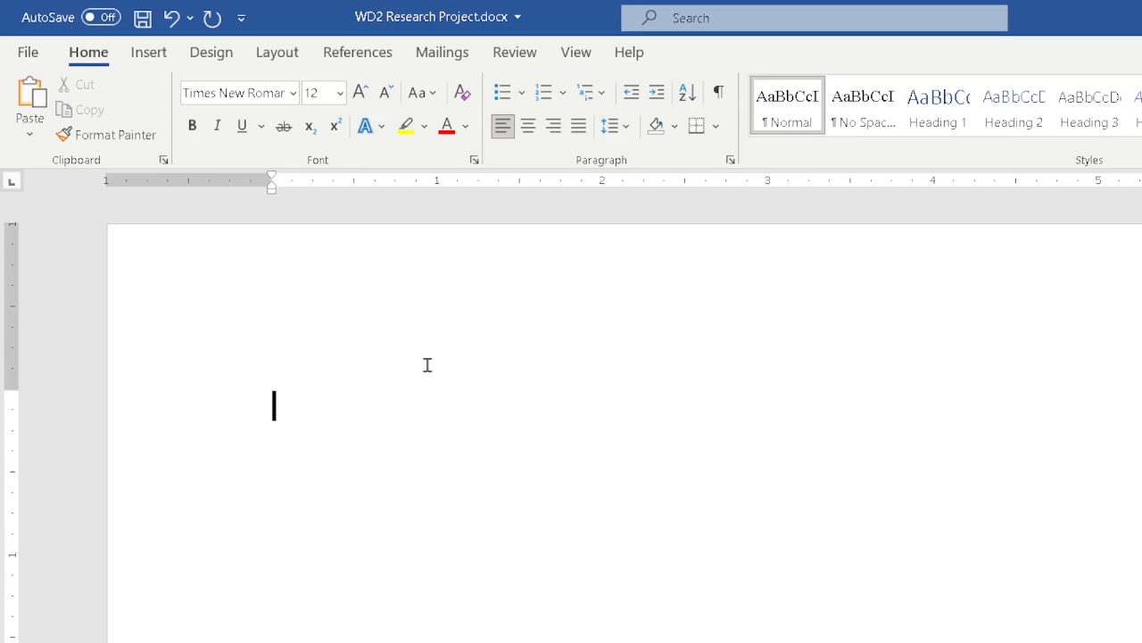
key("ctrl+s")
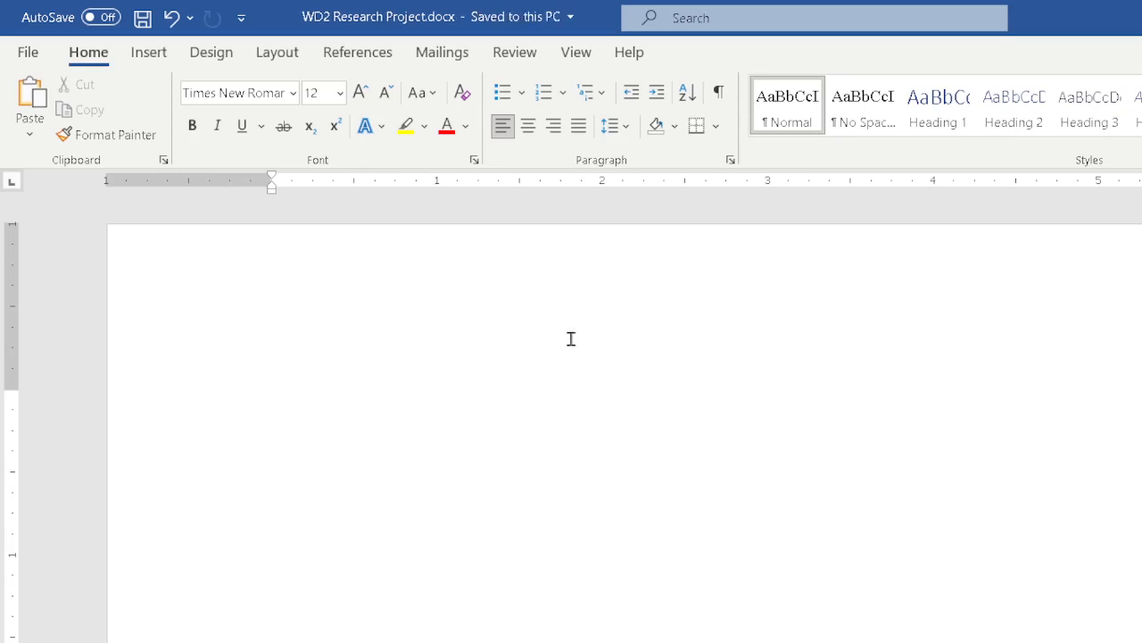
Open the Normal style for modification
right_click(773, 105)
left_click(805, 145)
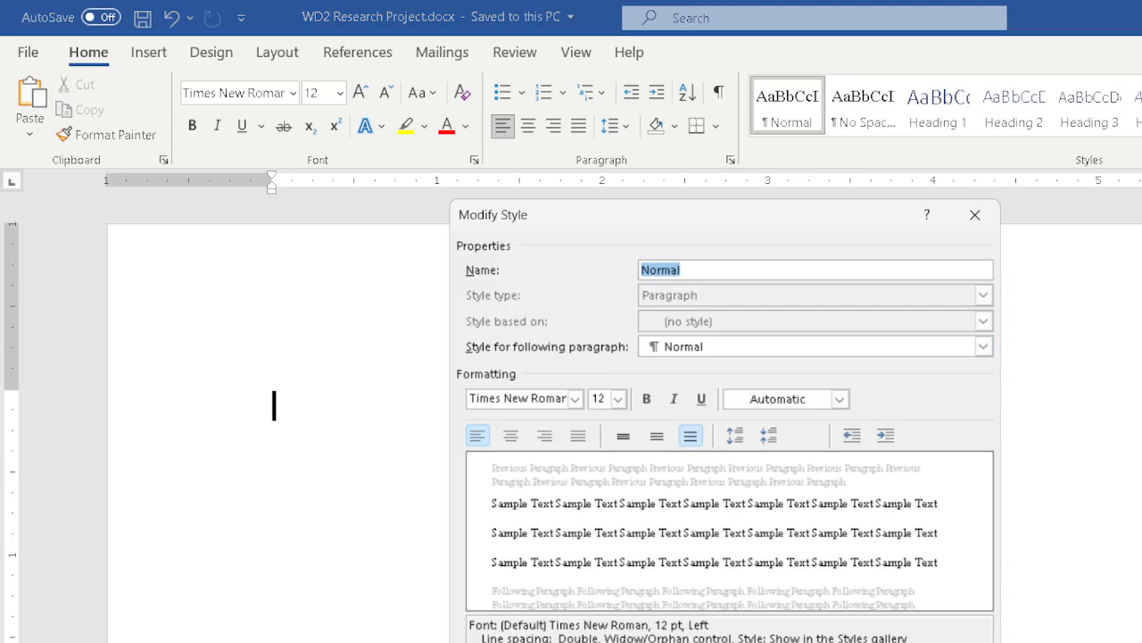
key("Return")
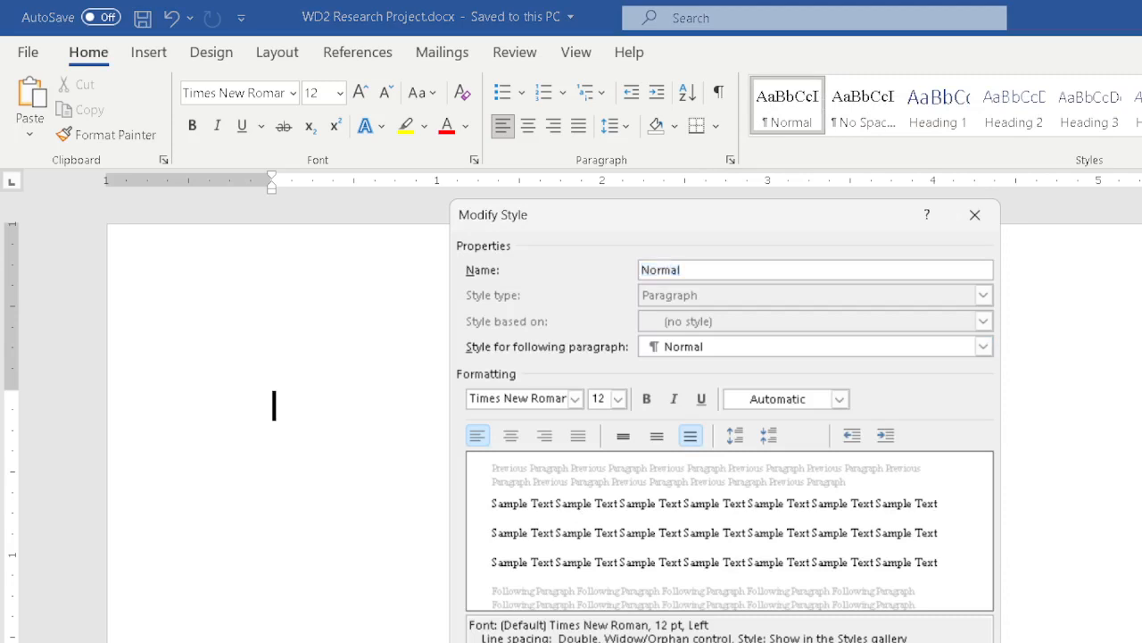